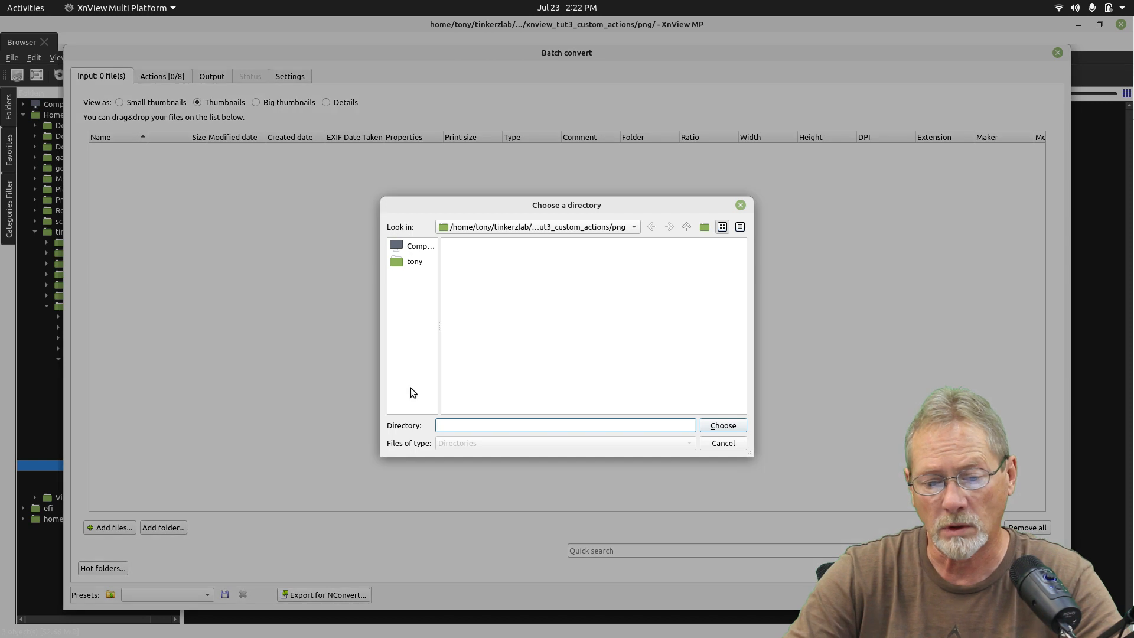
Add the png folder inside xnview_tut3_custom_actions as the batch conversion input
click(686, 227)
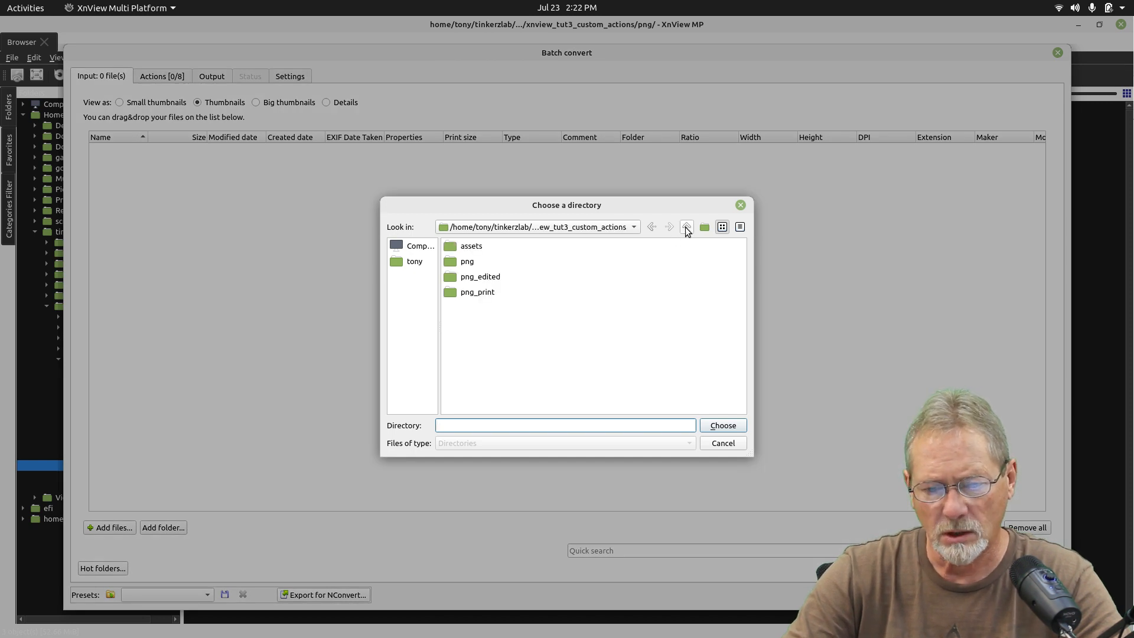
click(469, 265)
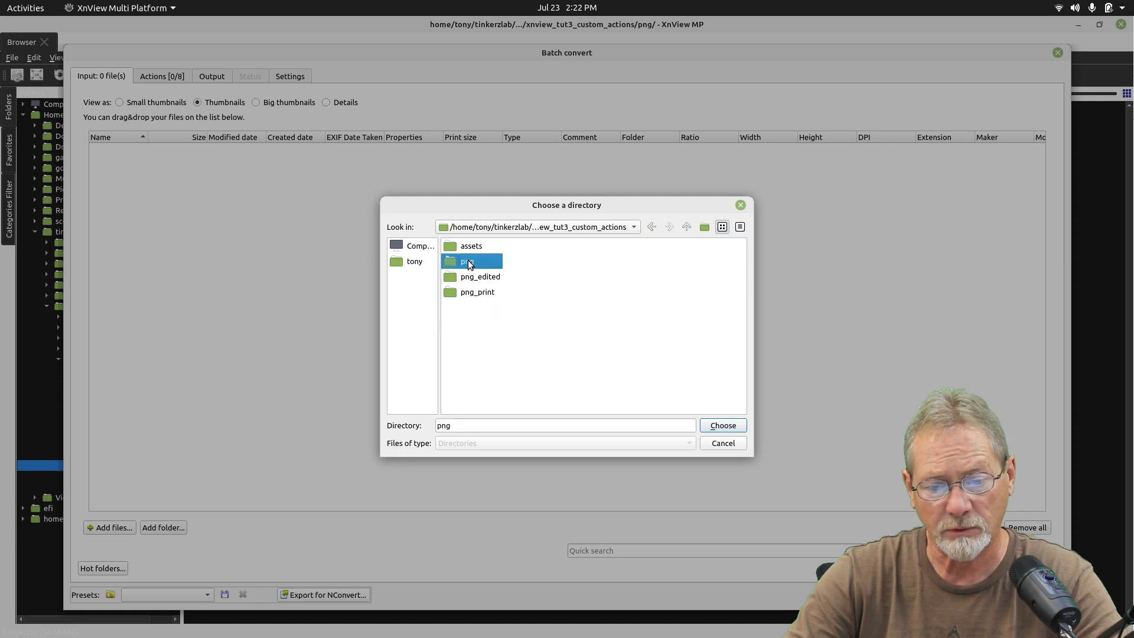
click(734, 428)
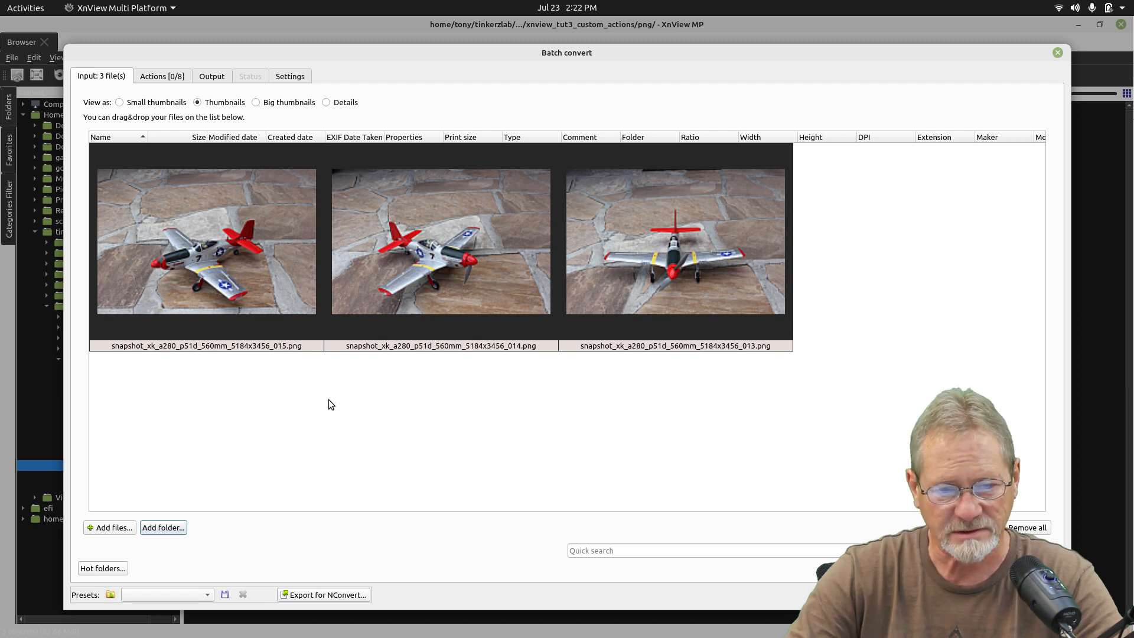
Collapse the Set DPI, Resize and Text settings in the batch conversion's action list
click(164, 77)
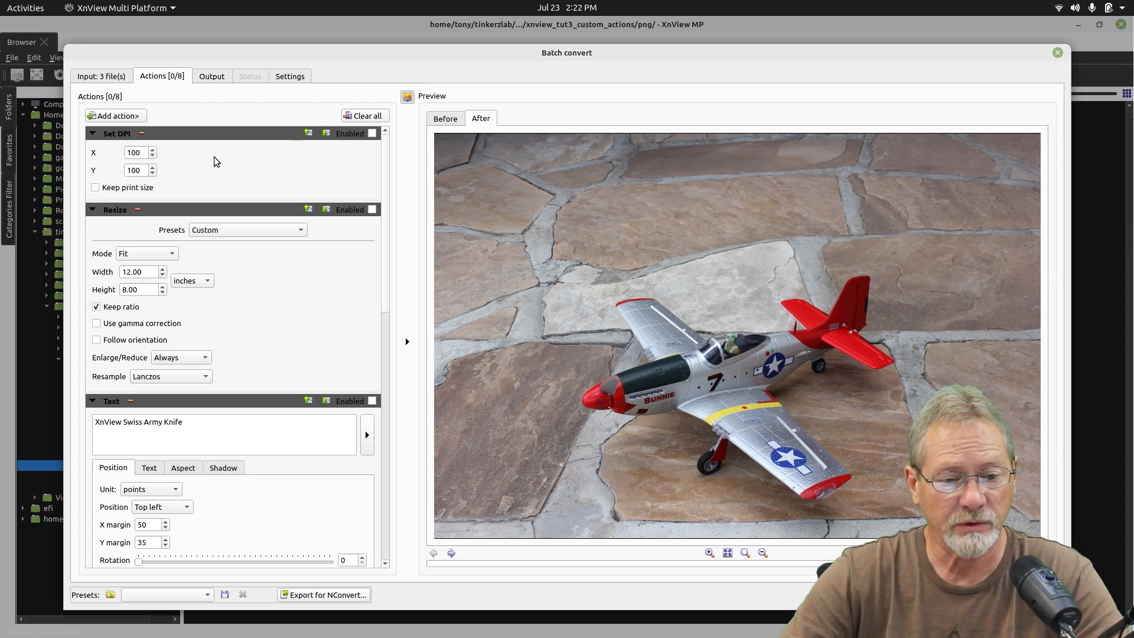
click(92, 134)
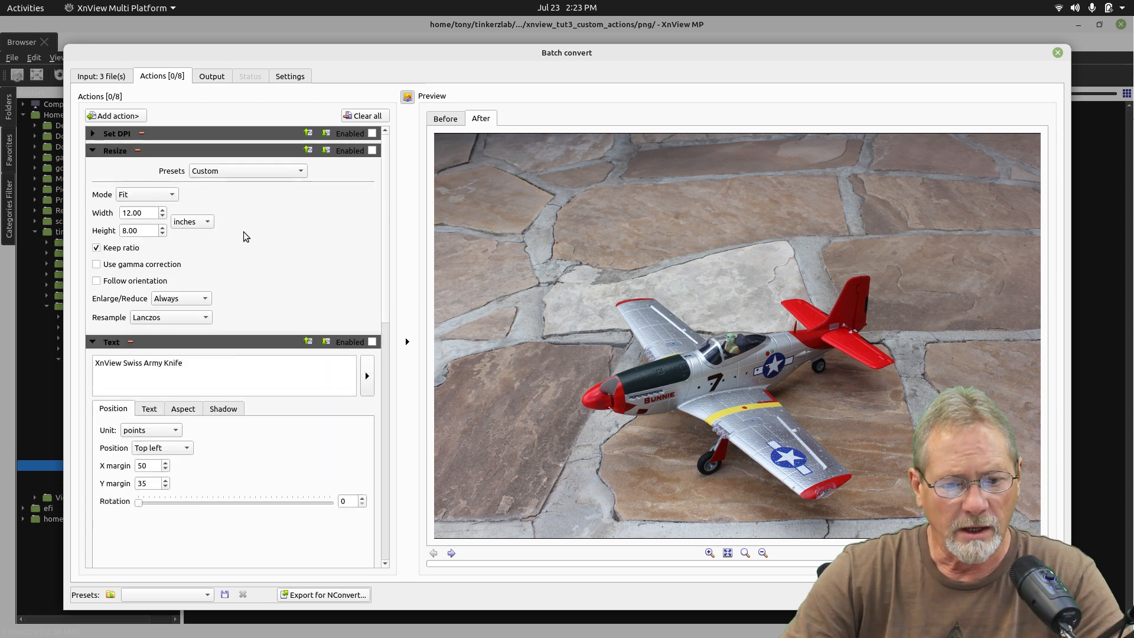
click(92, 151)
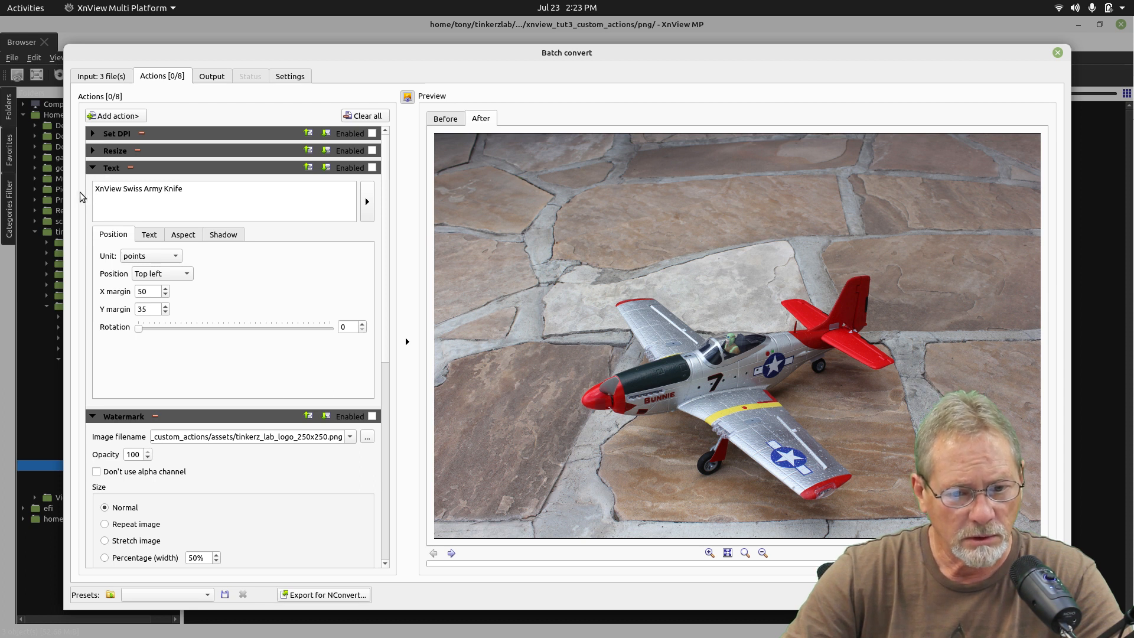
click(93, 168)
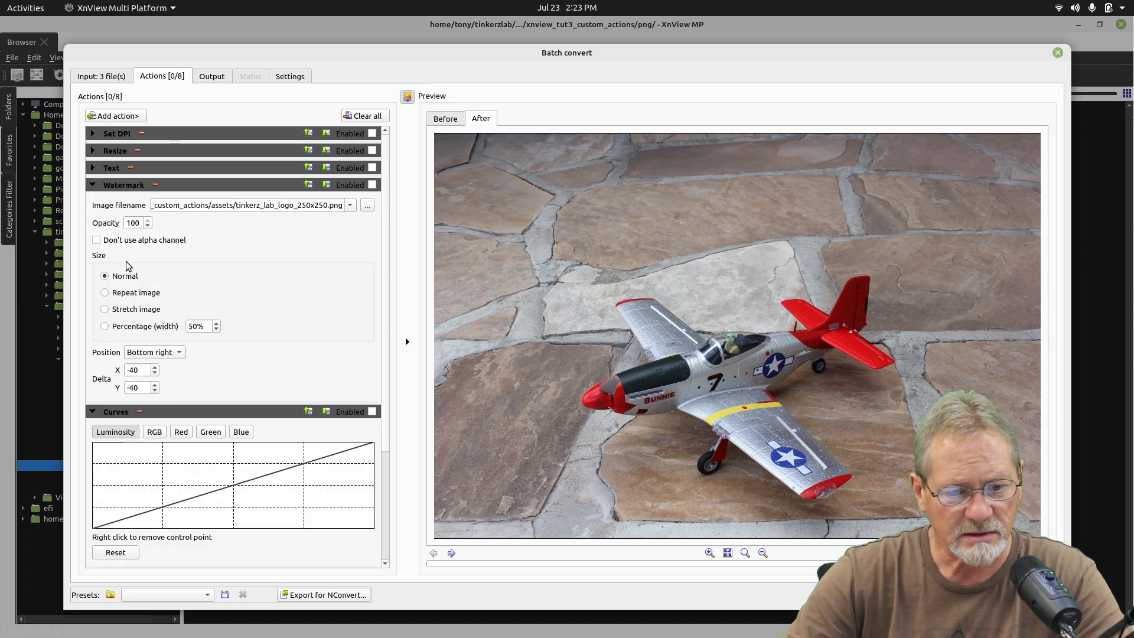
Enable the Watermark action using tinkerz_lab_logo_250x250.png and compare the before and after previews, leaving its settings collapsed
click(453, 119)
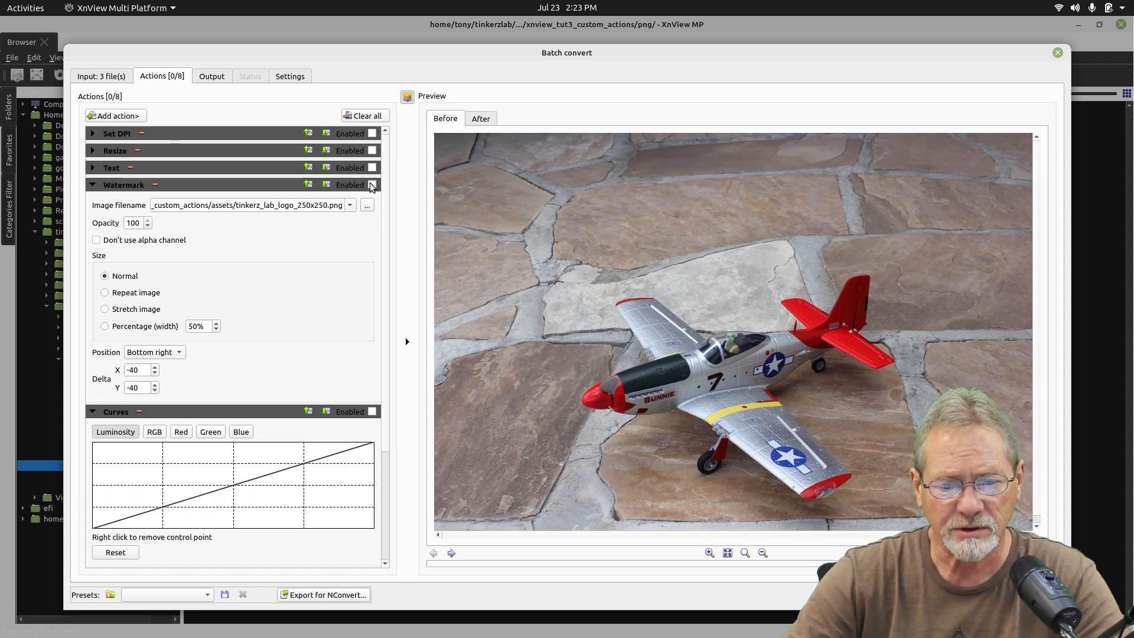
click(482, 119)
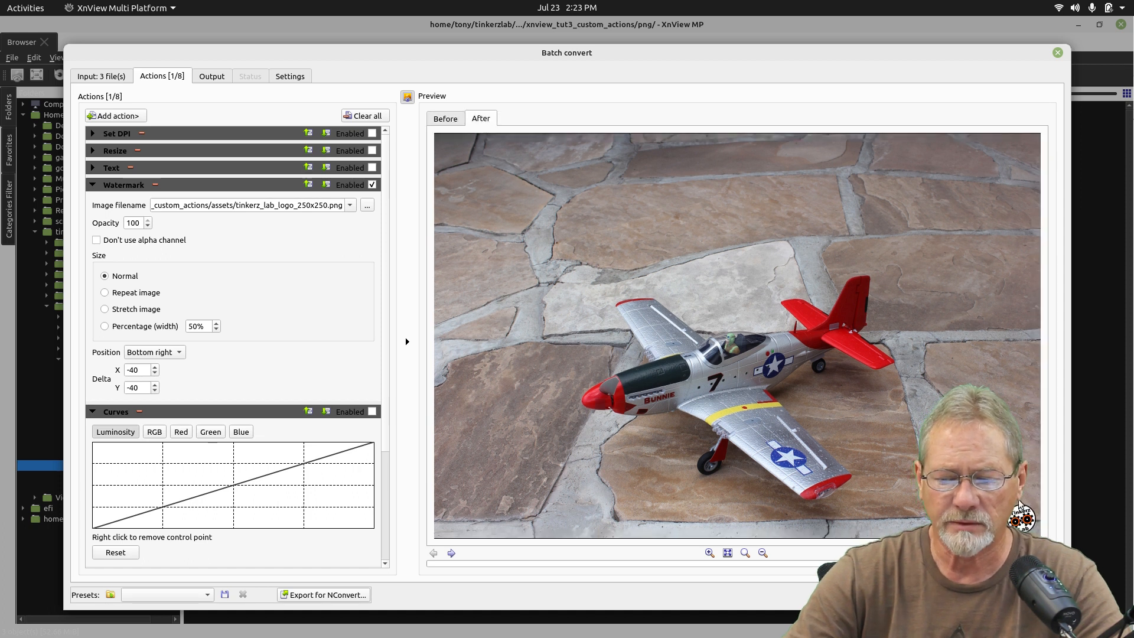
click(450, 122)
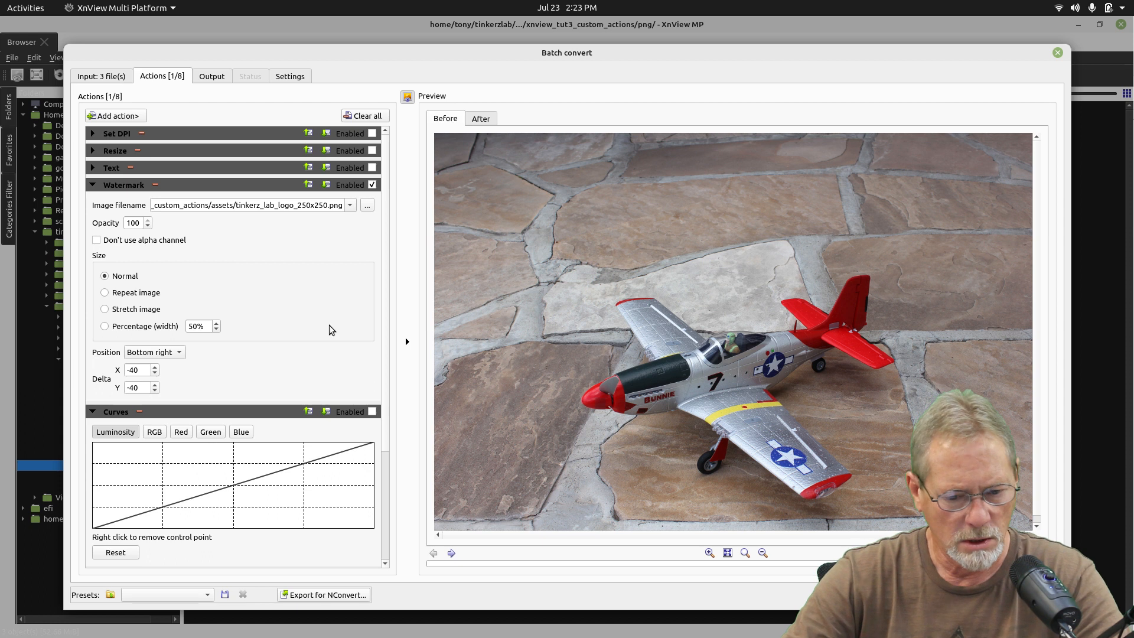
click(92, 185)
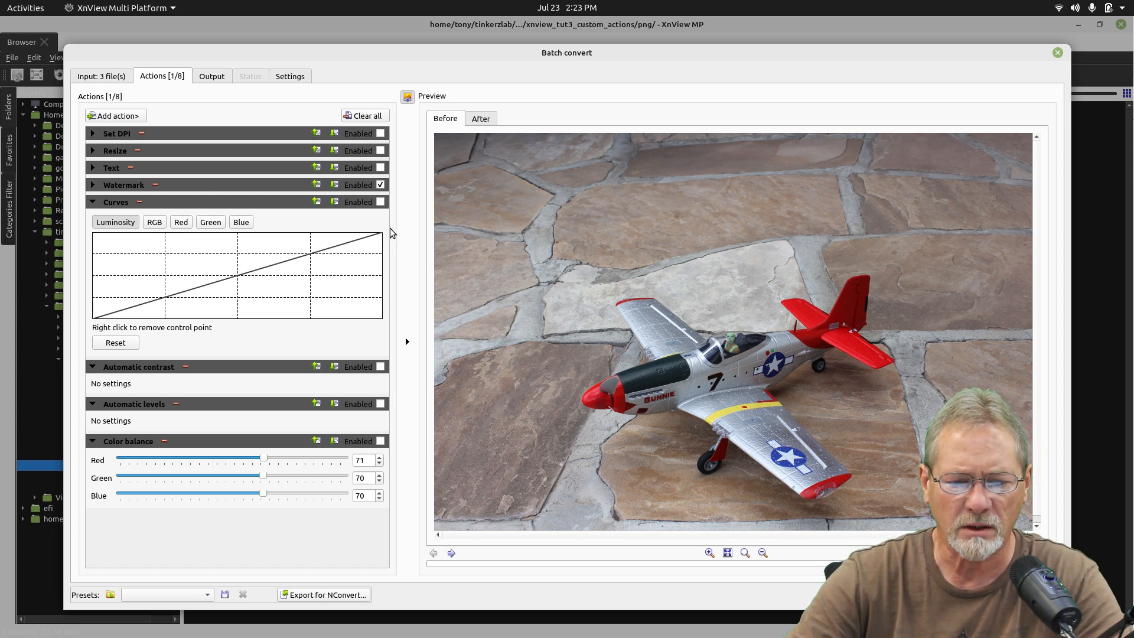
Raise the midpoint of the Luminosity curve slightly and enable the Curves action, comparing the before and after previews
click(237, 274)
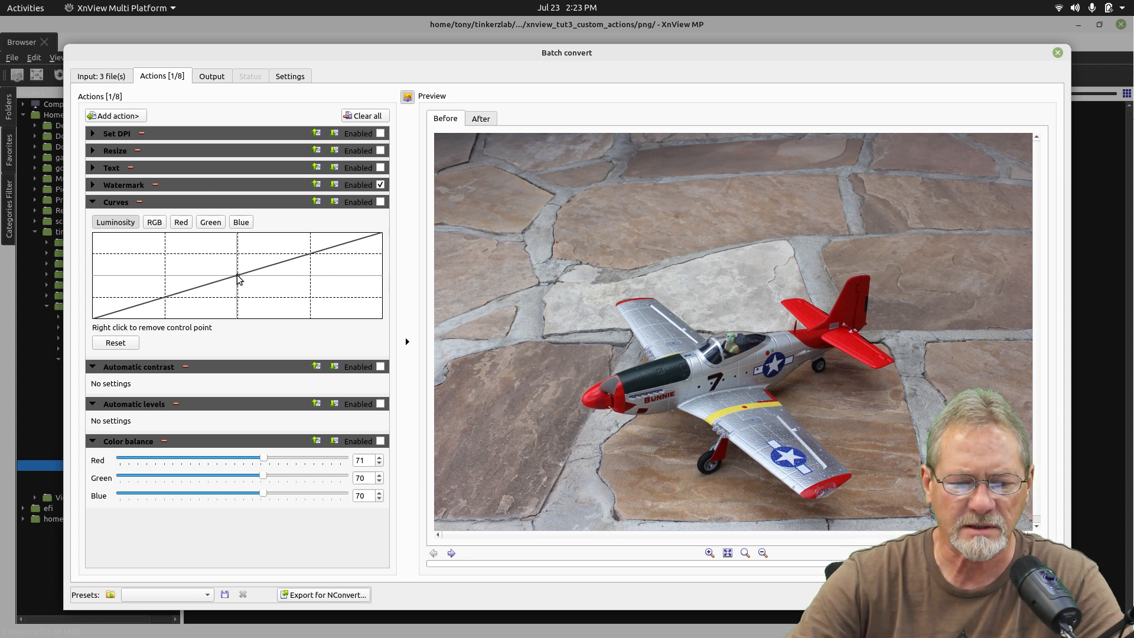
drag(239, 279, 238, 268)
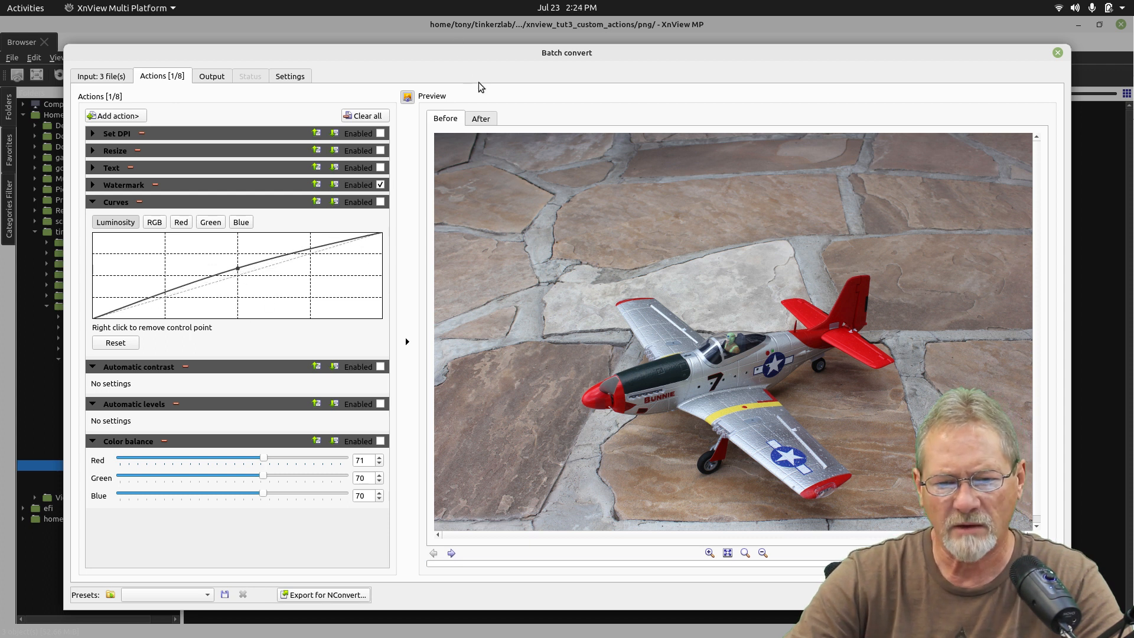
click(480, 120)
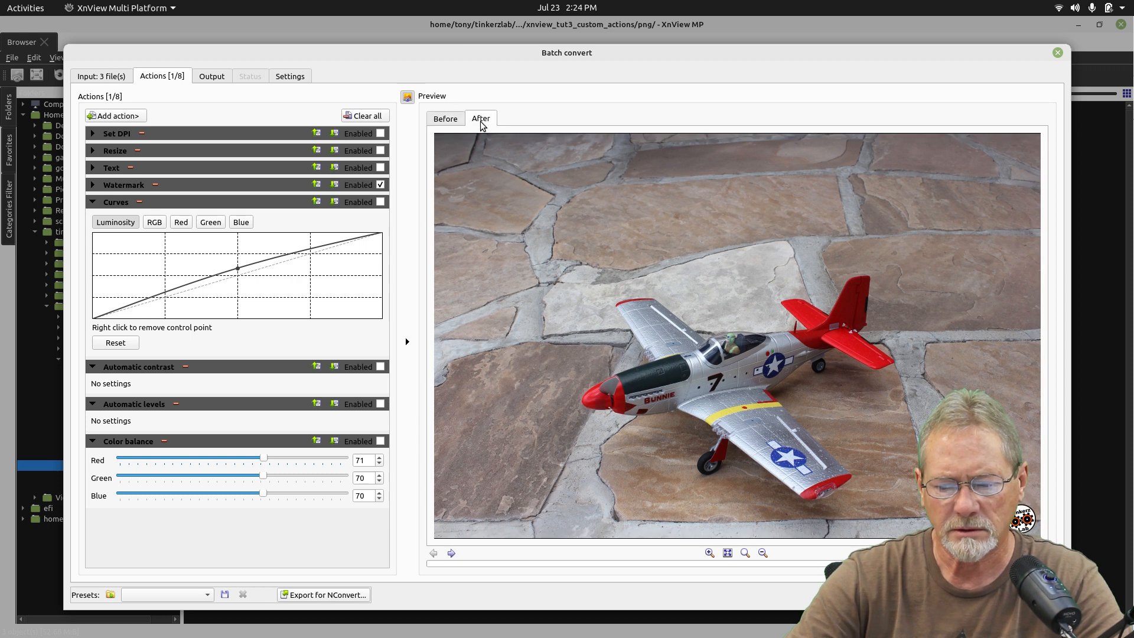
click(449, 120)
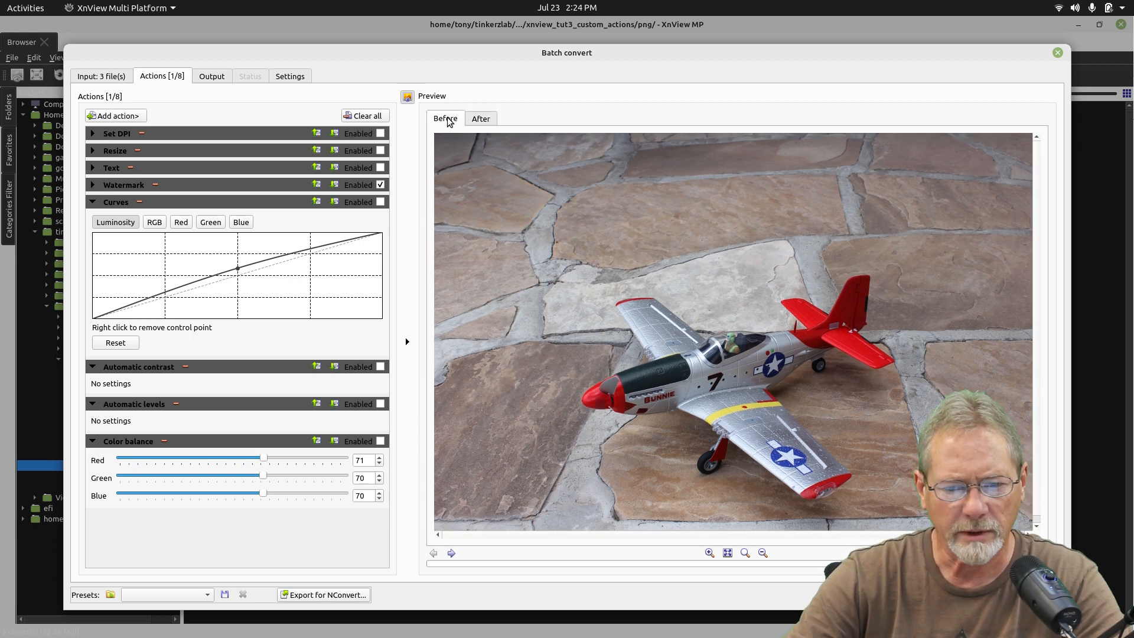
click(481, 118)
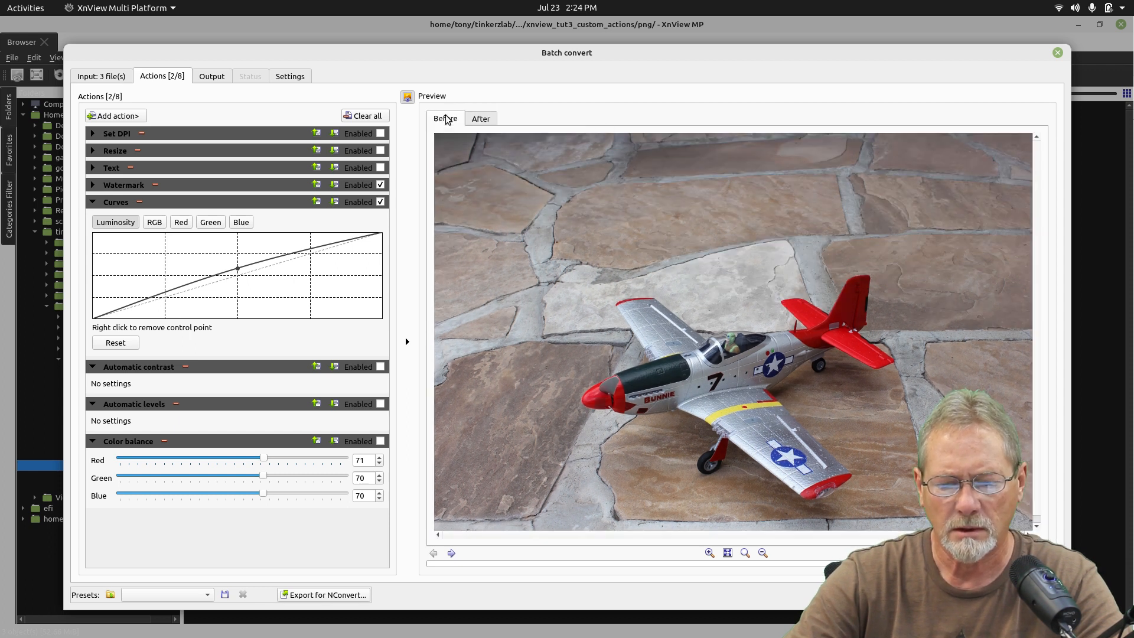
click(448, 119)
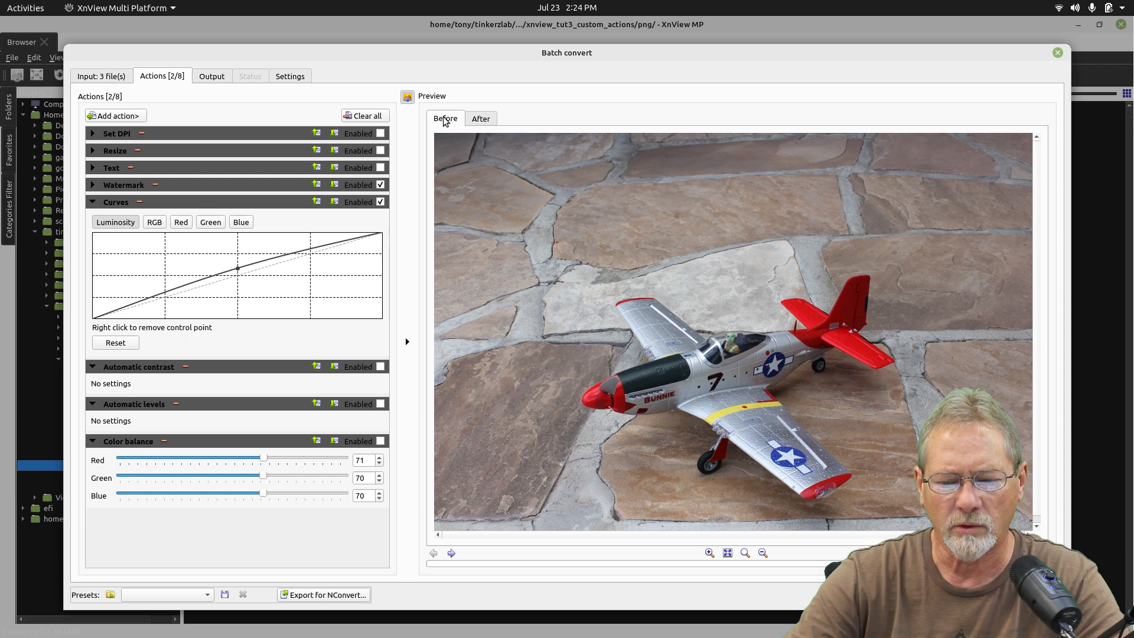
click(481, 118)
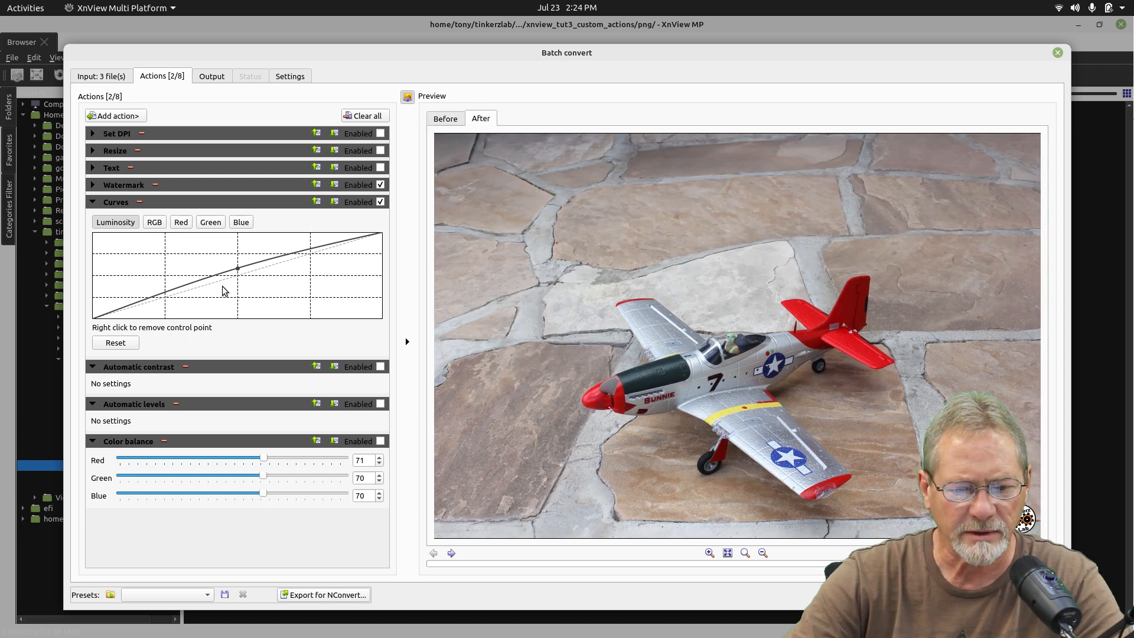
click(238, 271)
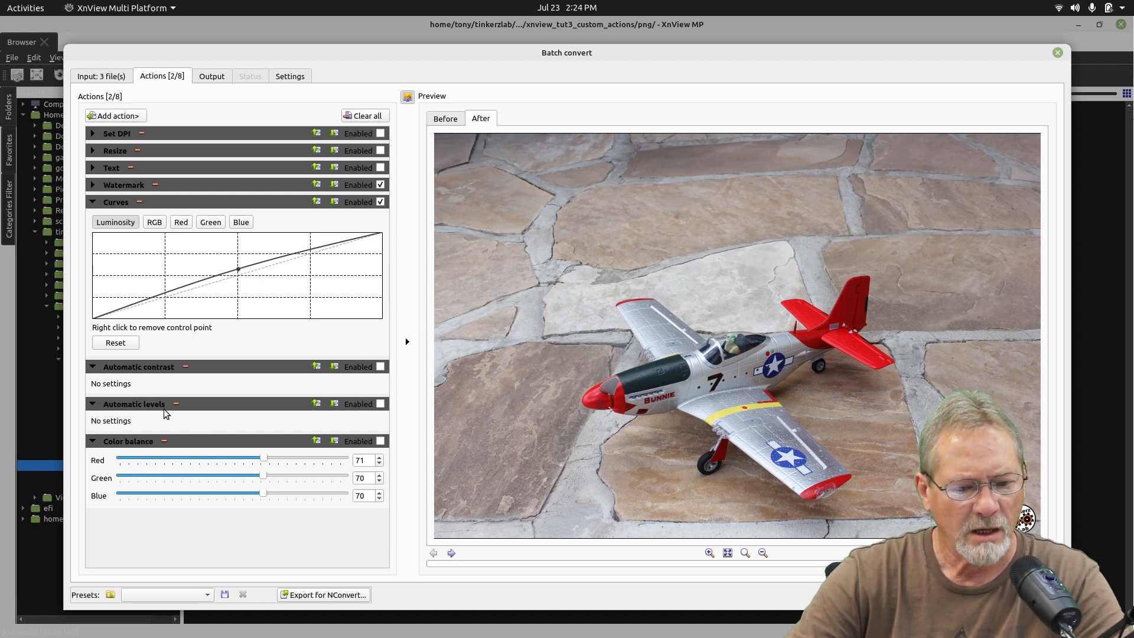
Enable the Automatic contrast and Automatic levels actions, and collapse the Color balance settings
click(380, 404)
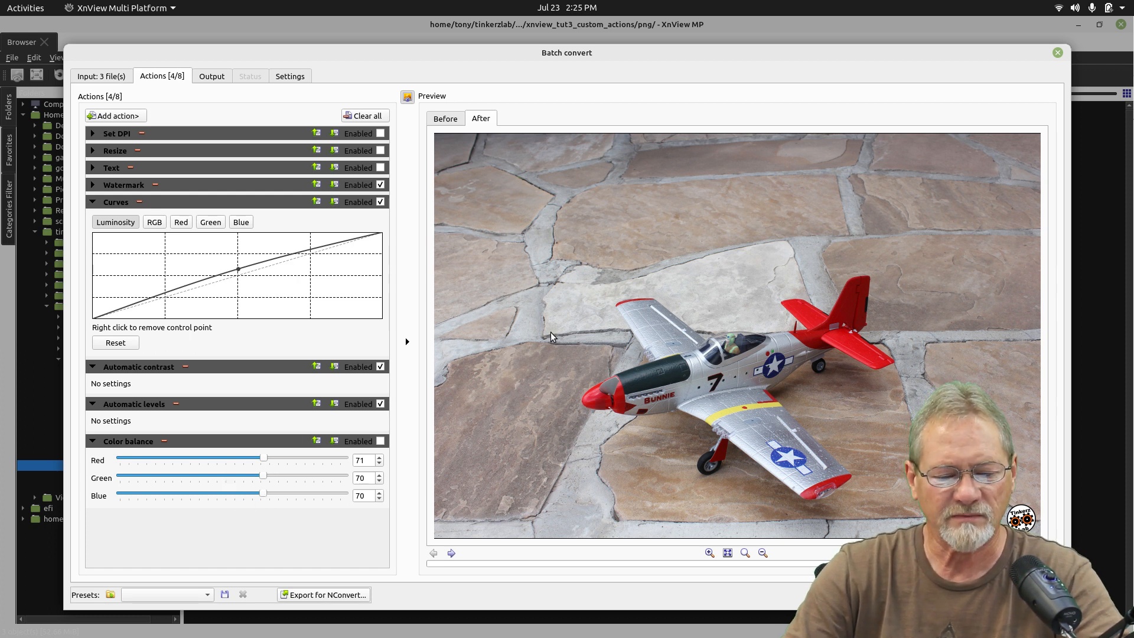
click(93, 441)
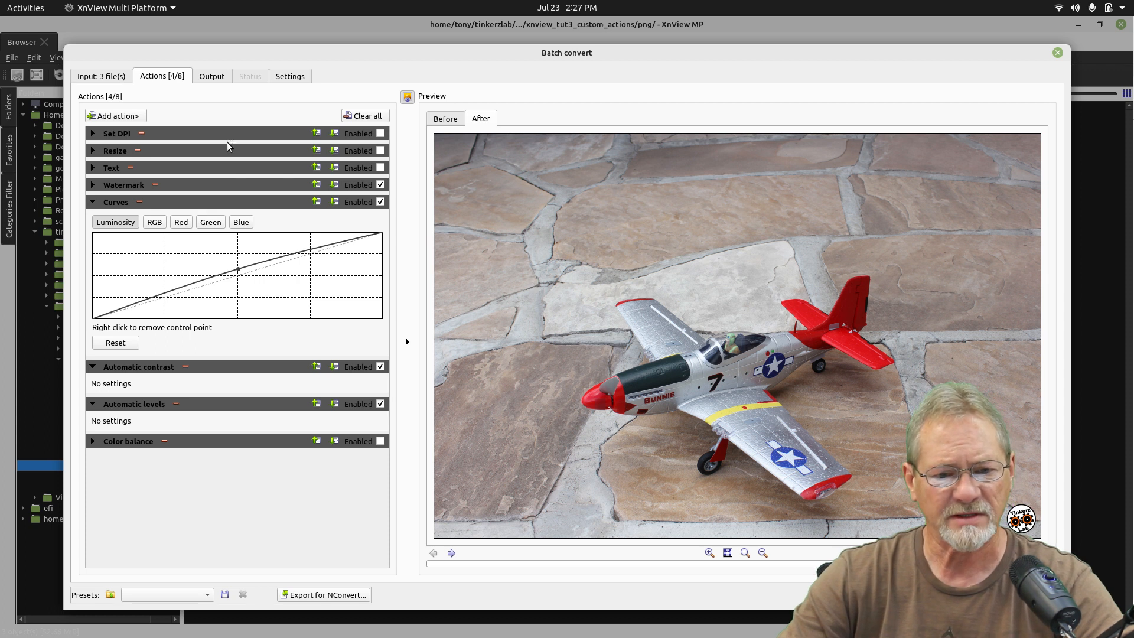
Set the output folder to png_edited inside xnview_tut3_custom_actions and run the batch conversion
click(214, 77)
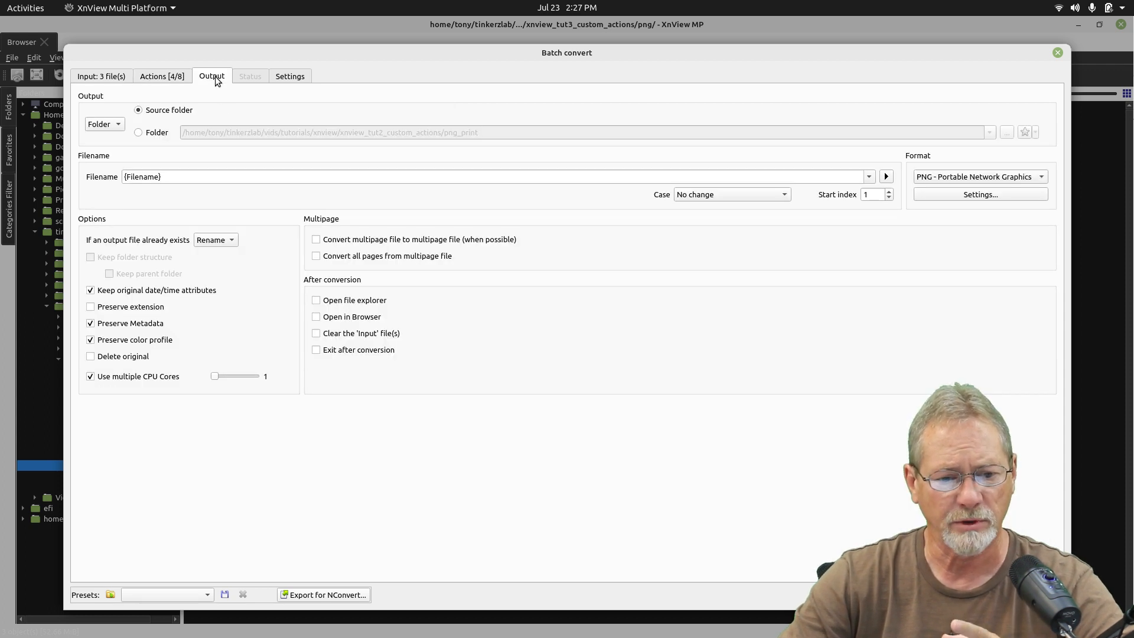
click(146, 134)
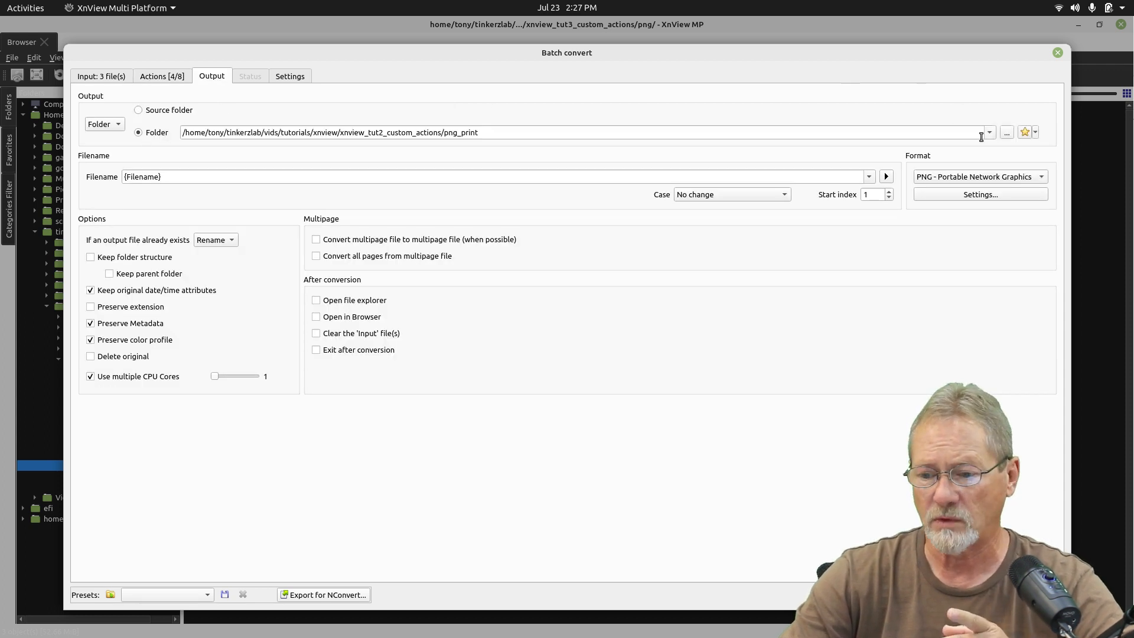
click(1005, 135)
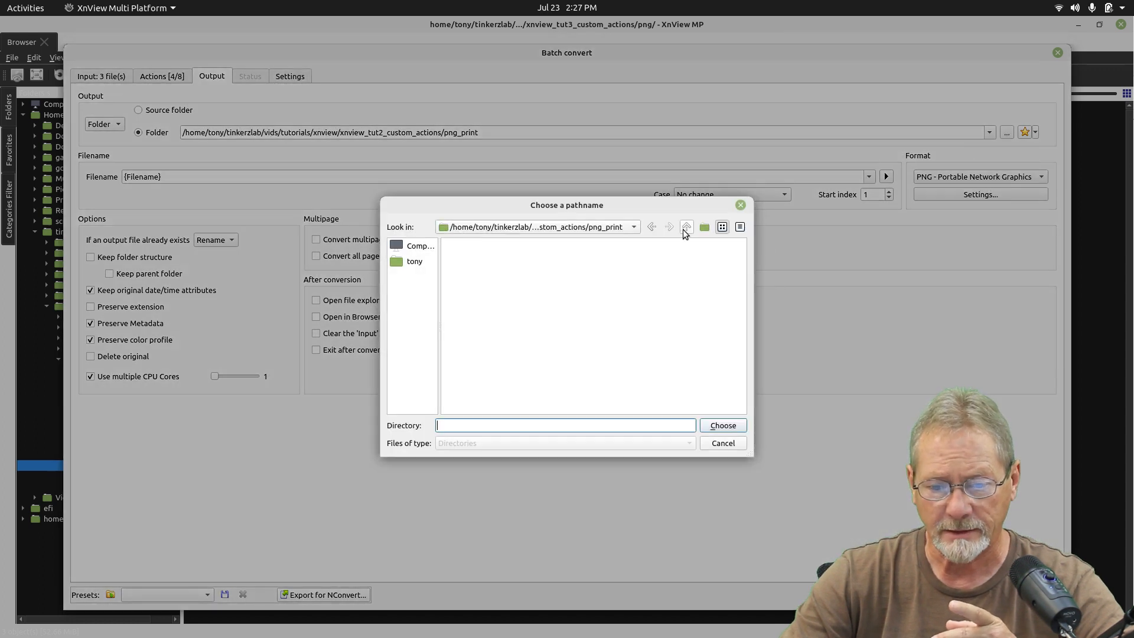
click(686, 229)
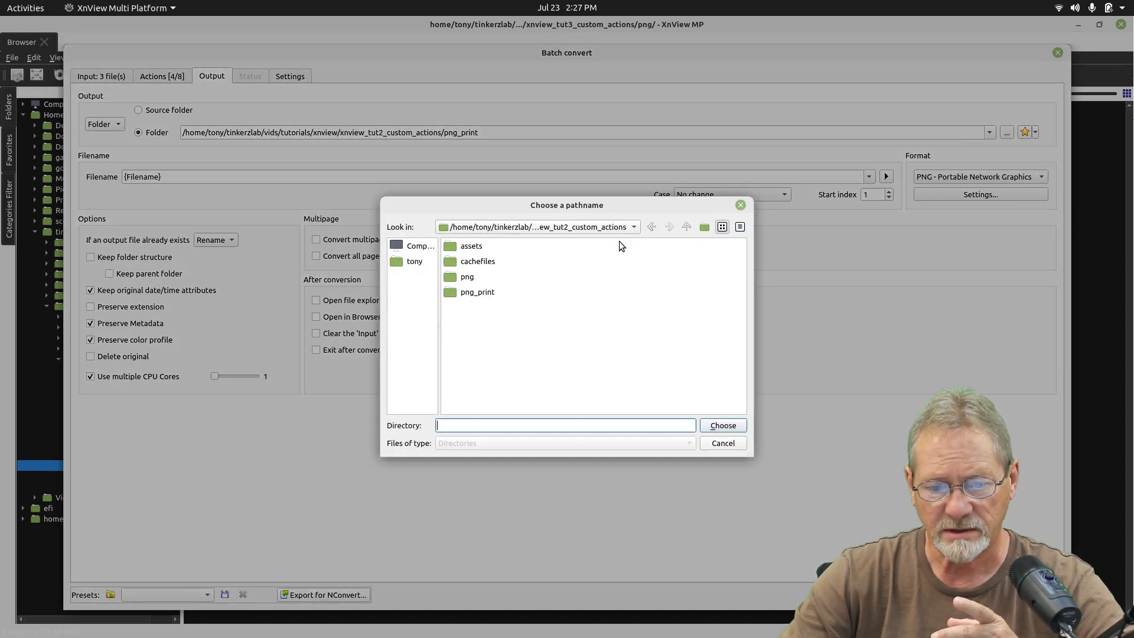
click(687, 228)
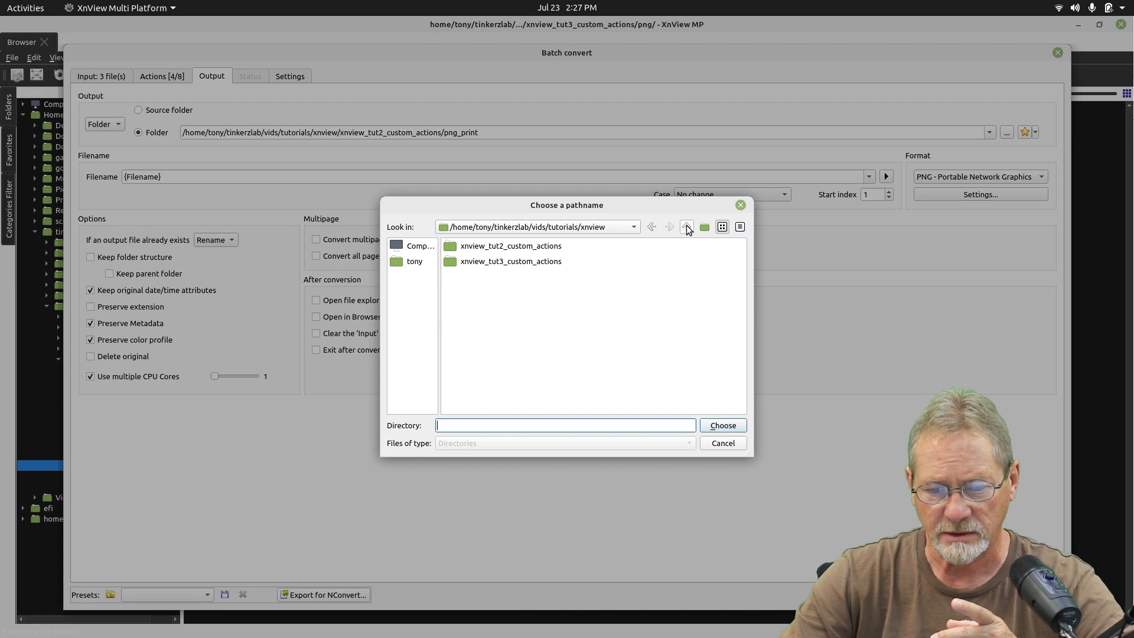
double_click(539, 261)
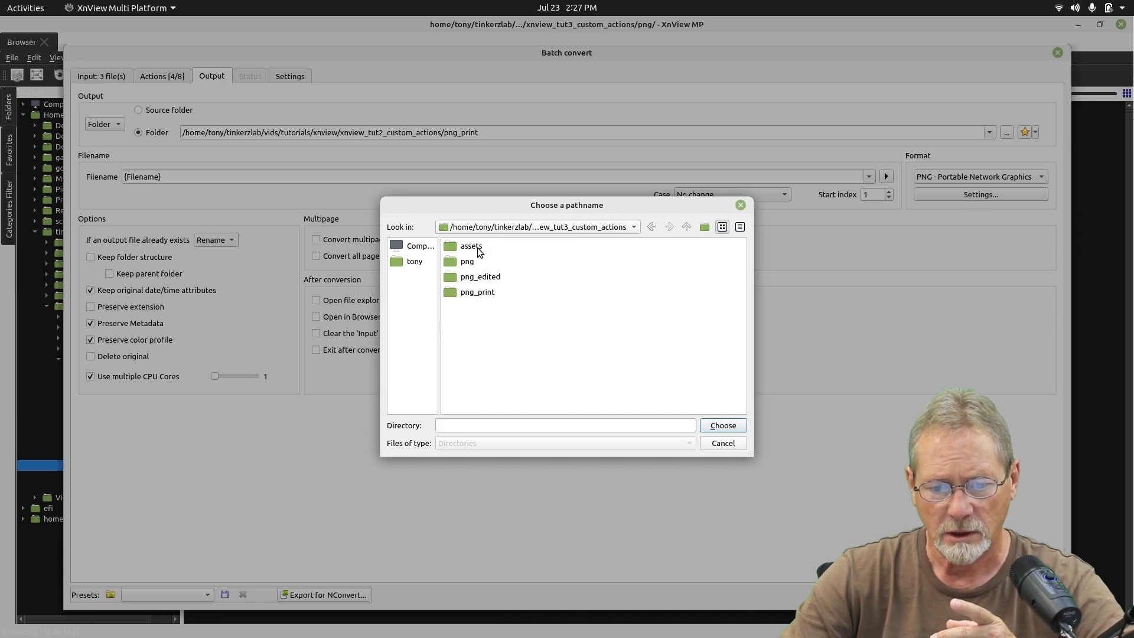
double_click(487, 278)
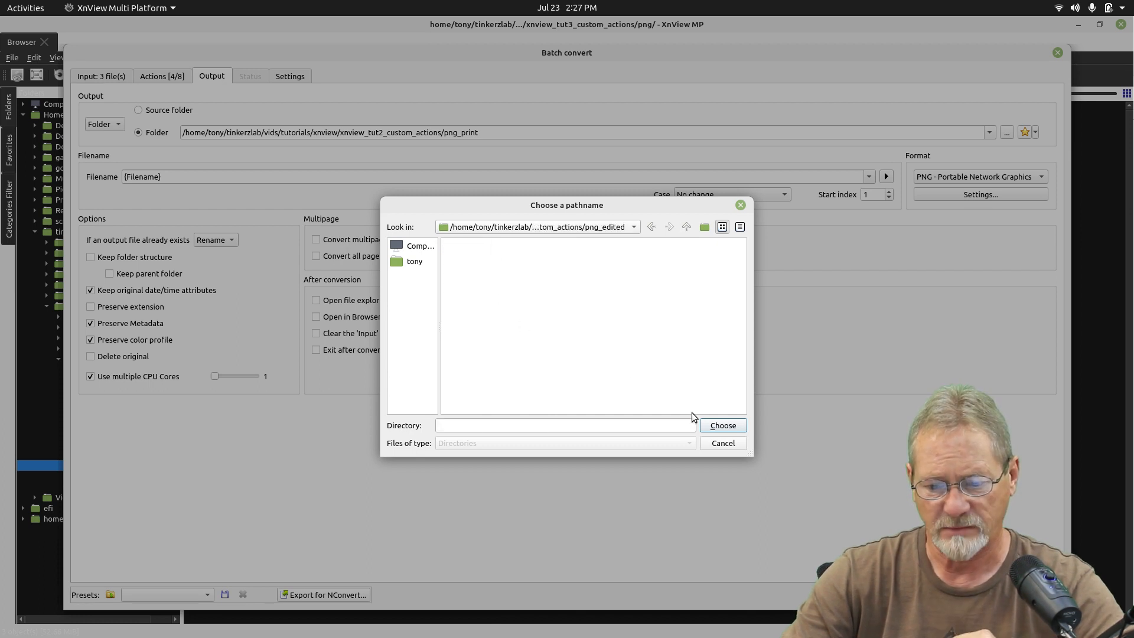
click(715, 426)
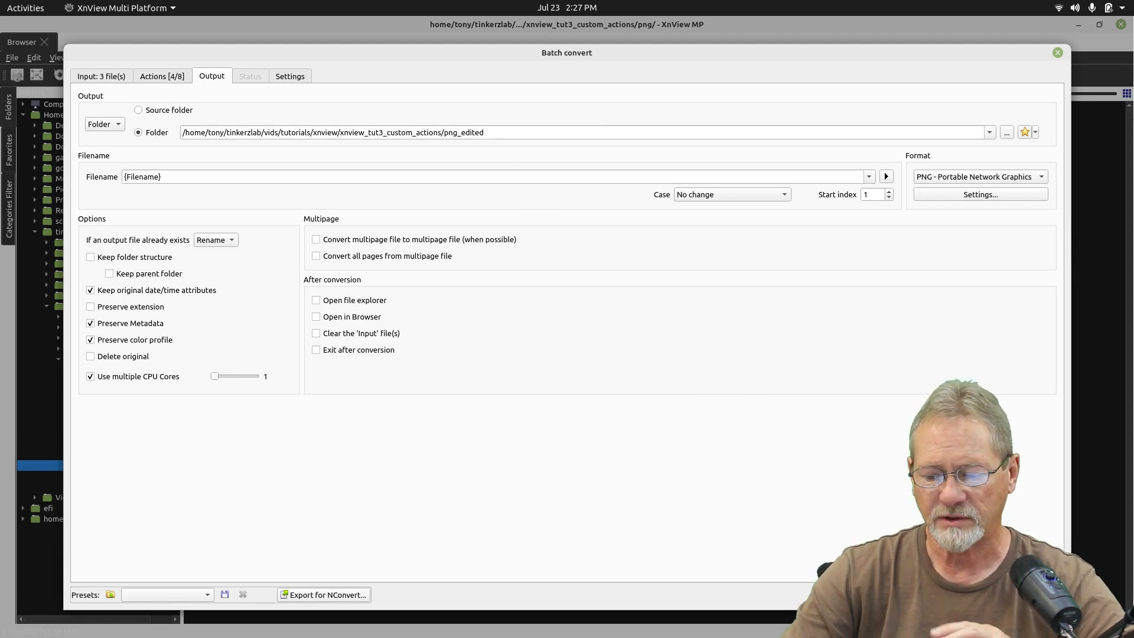
key(Return)
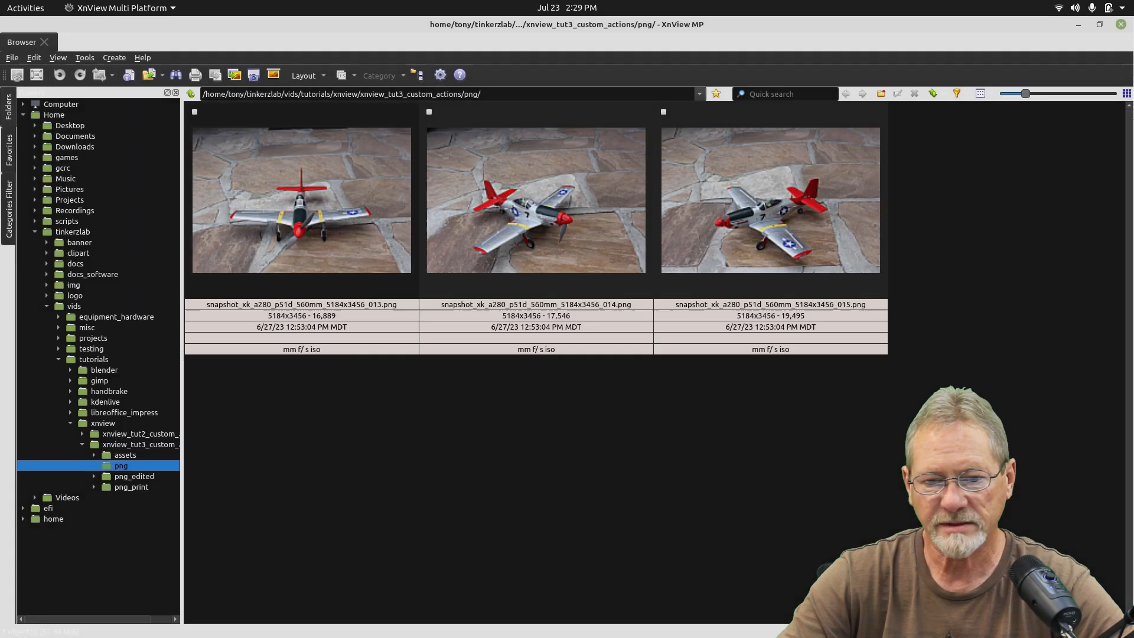
Switch to the png_edited folder in Caja and view the converted images 013, 014 and 015 one after another
click(1078, 24)
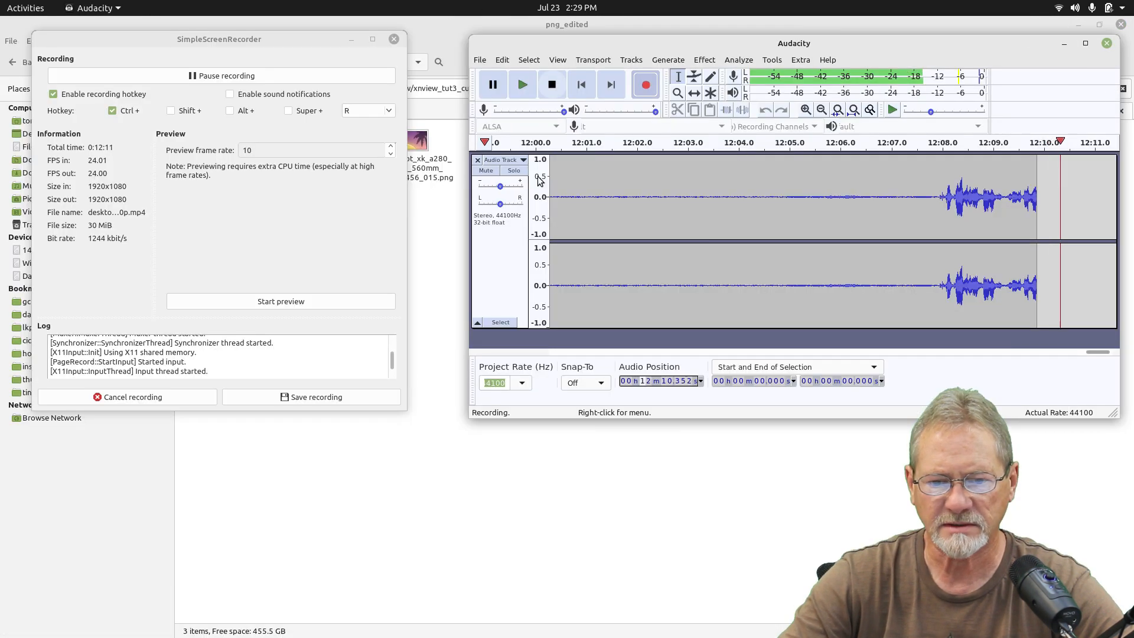
click(441, 42)
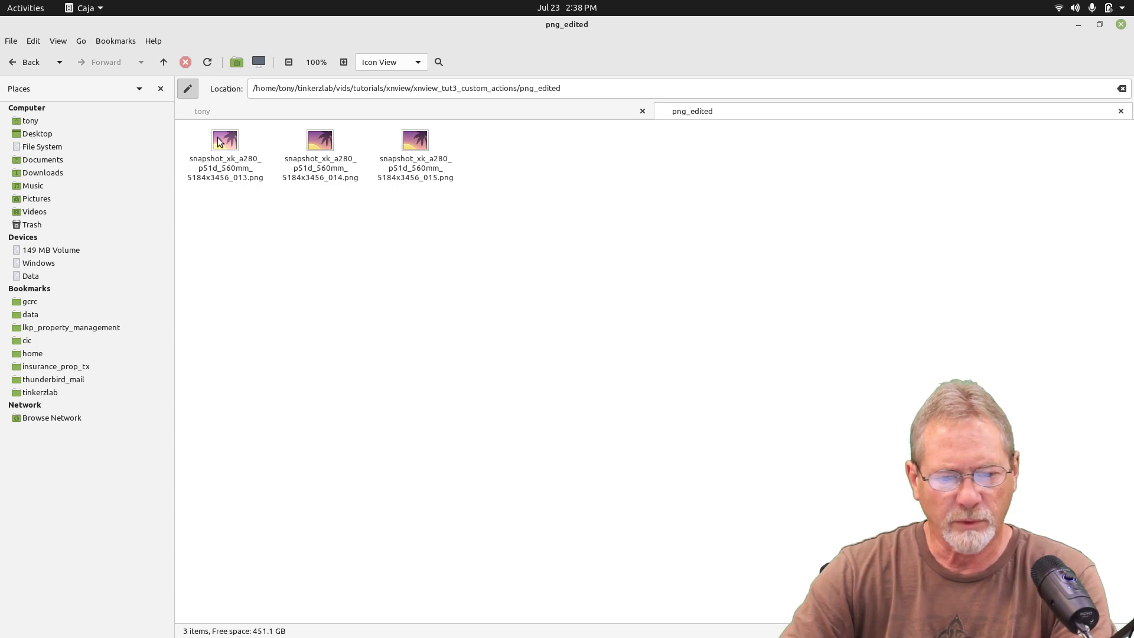
double_click(218, 141)
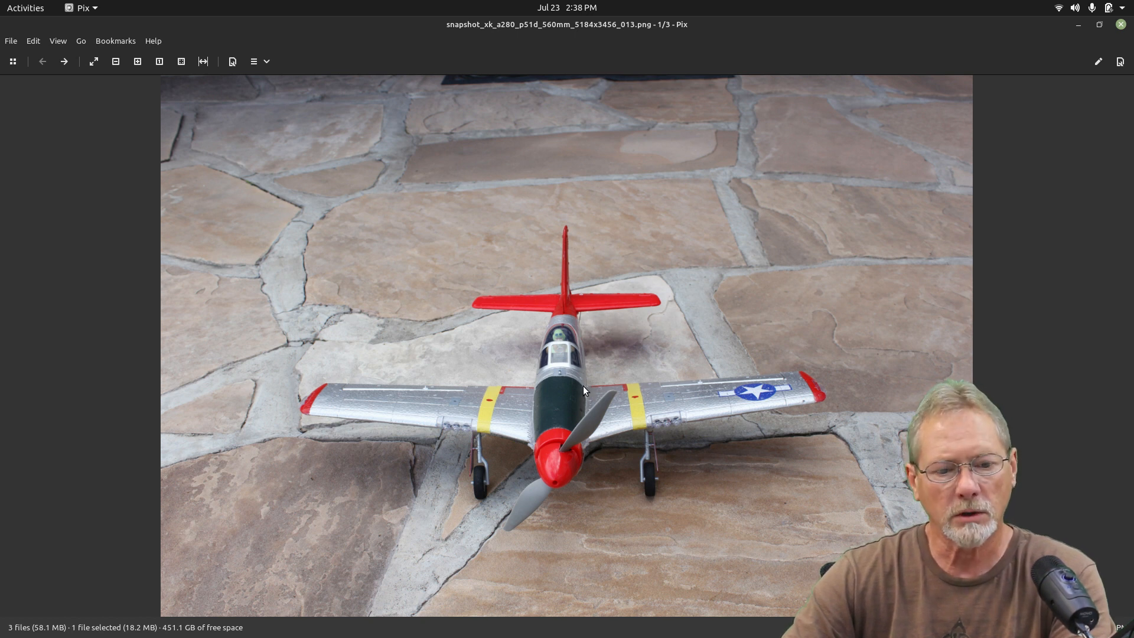
click(64, 61)
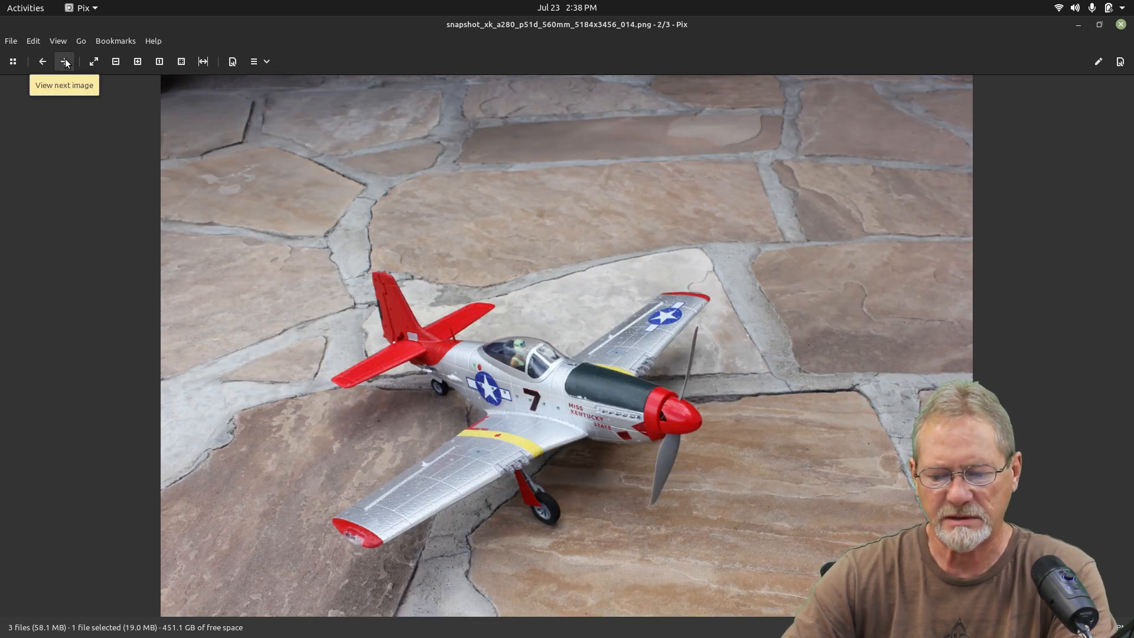
click(65, 61)
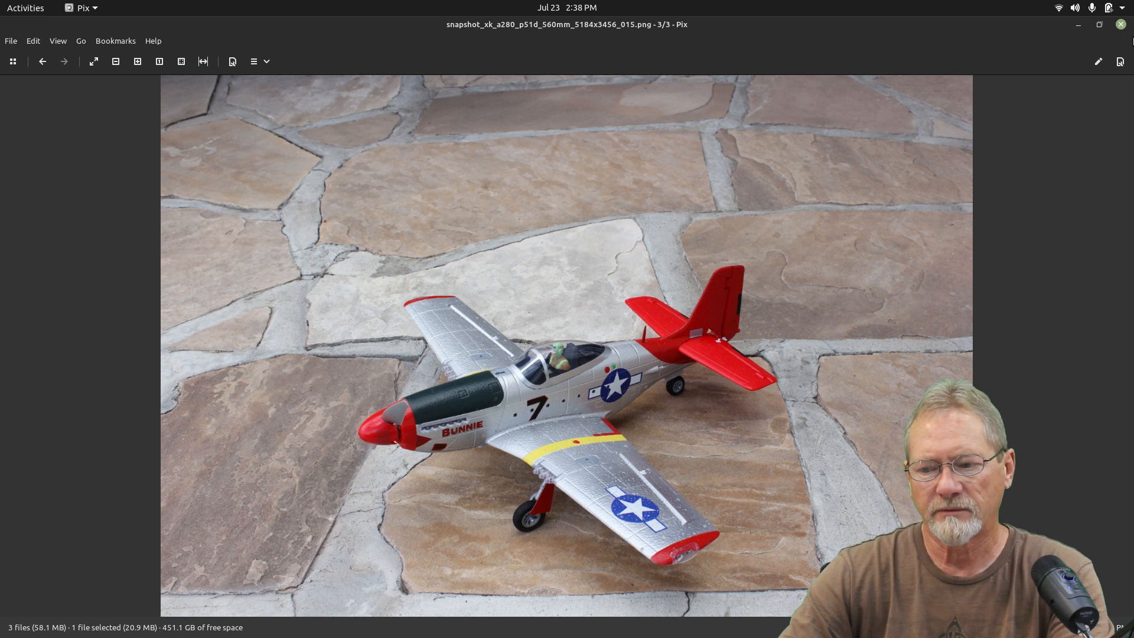
Close the Pix image viewer, clear the file selection in the png_edited folder, and switch back to the XnView MP browser
click(1121, 24)
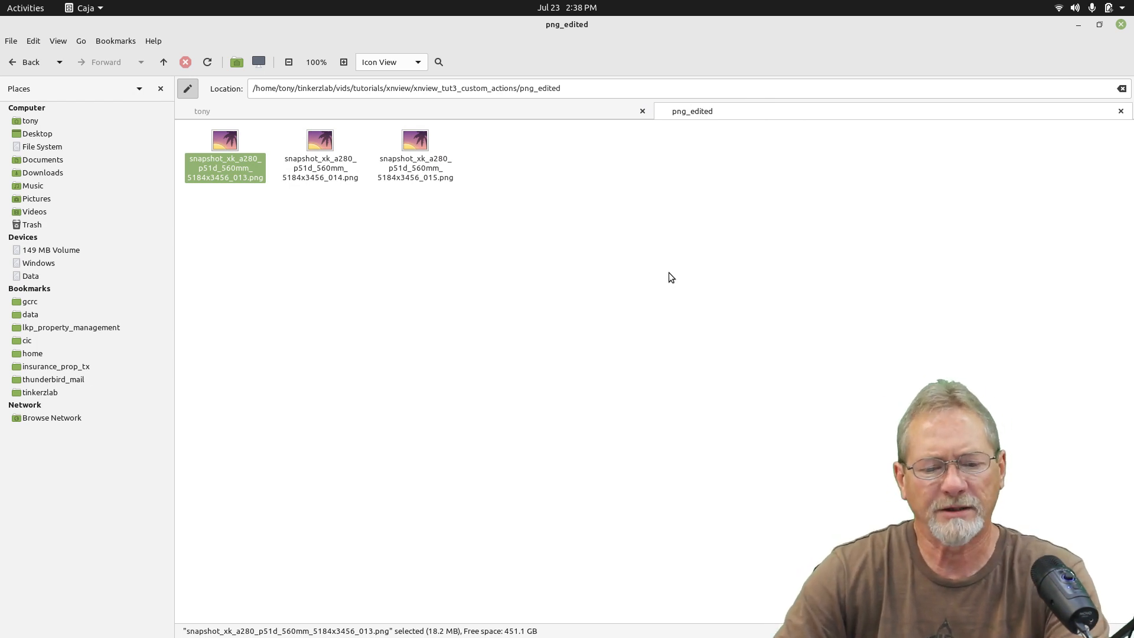
click(669, 273)
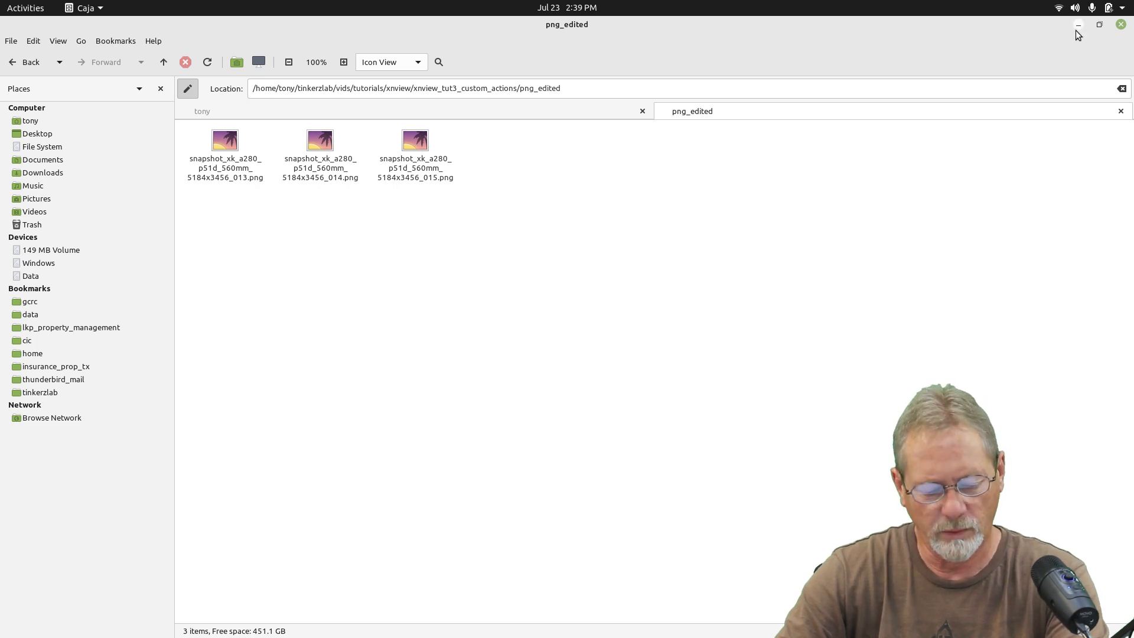
key(alt+Tab)
key(alt+Tab)
key(alt+Tab)
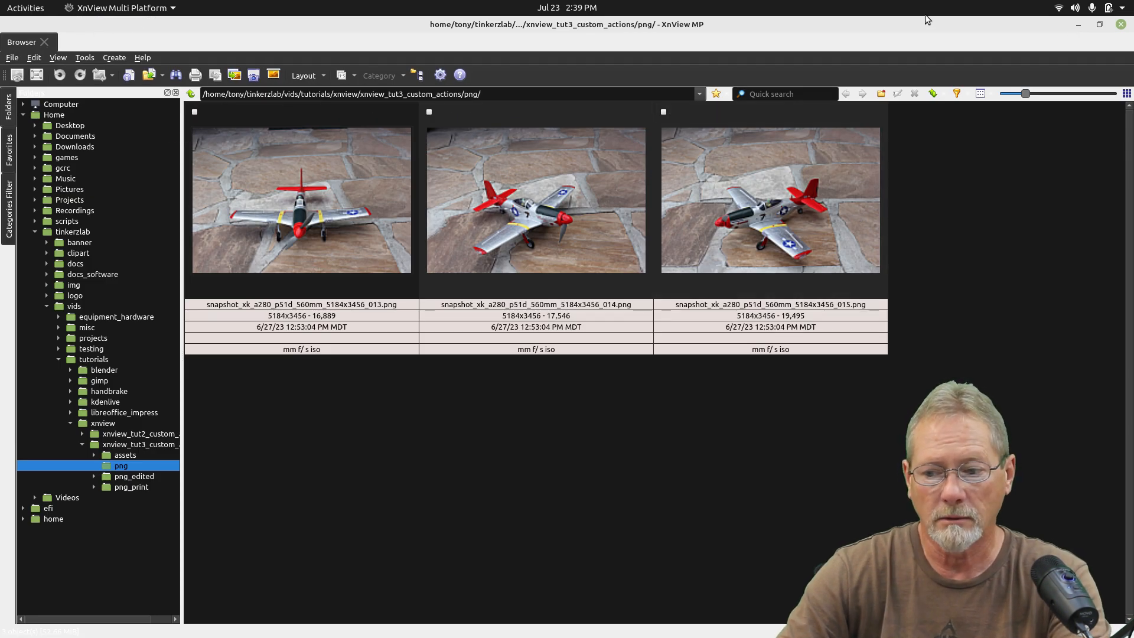
click(1078, 24)
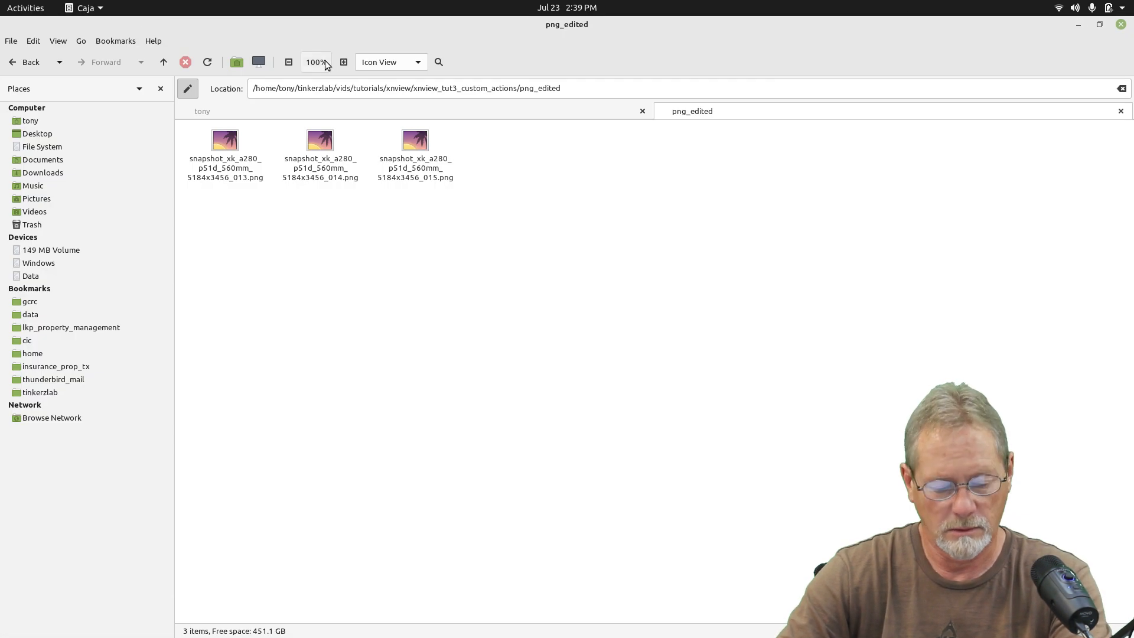
key(alt+Tab)
key(alt+Tab)
key(alt+Tab)
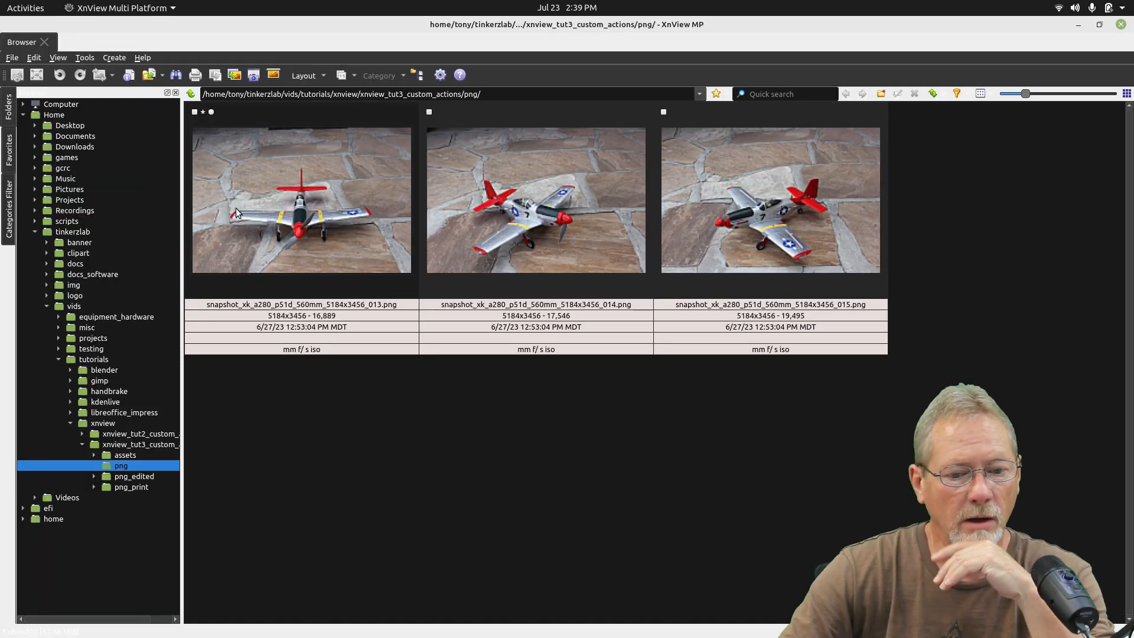
Reopen the batch converter's action list and collapse the Set DPI, Resize, Text and Watermark settings
click(84, 57)
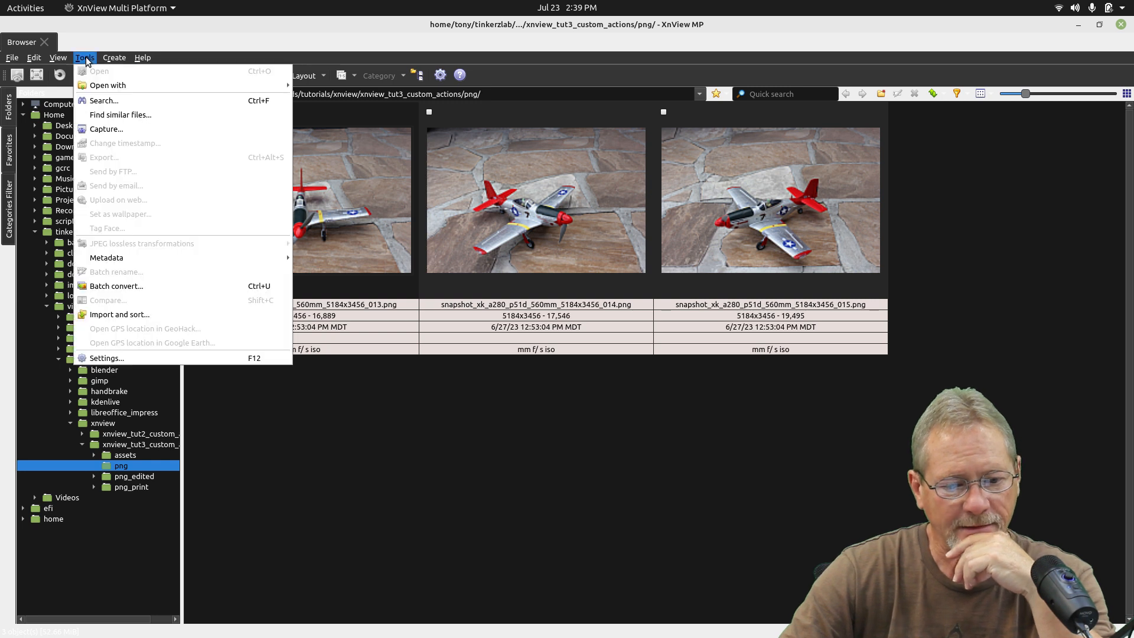
click(108, 286)
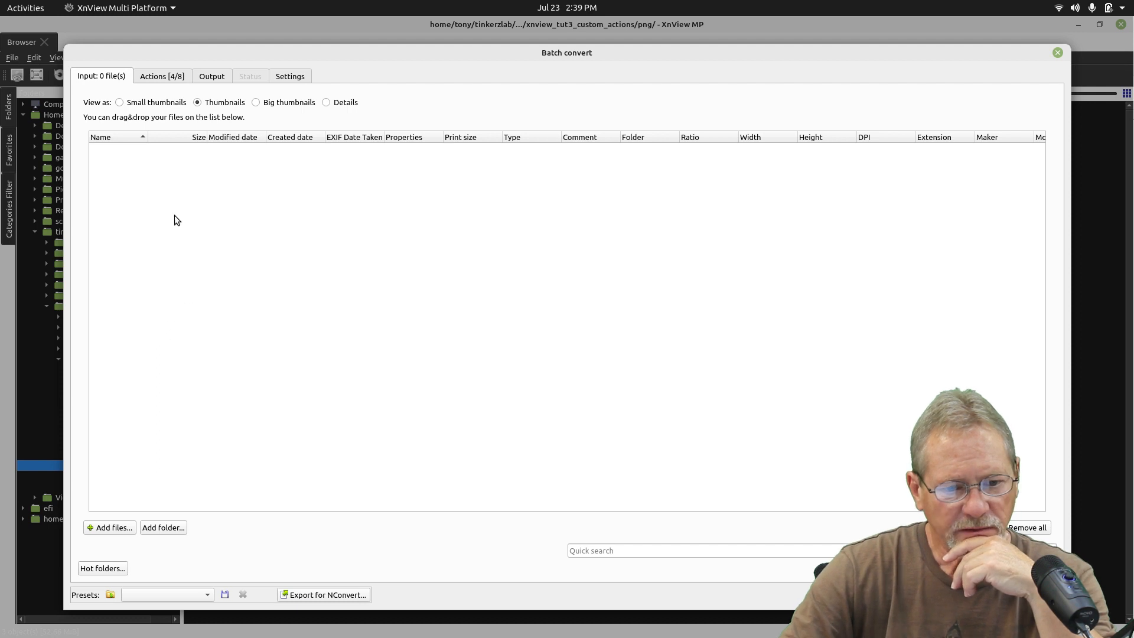
click(159, 76)
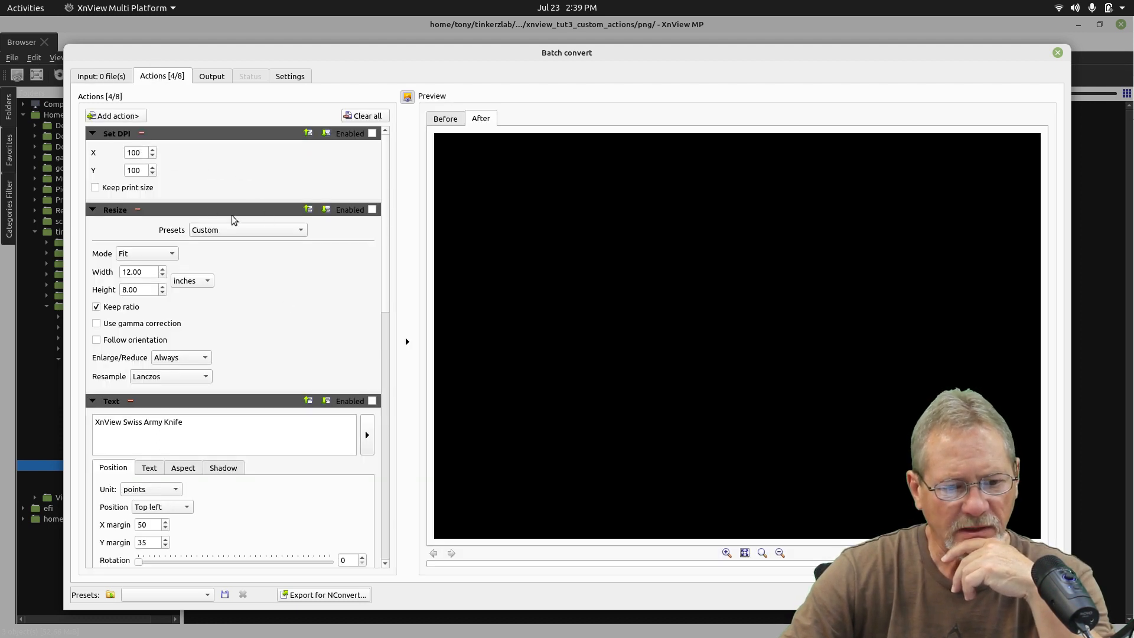
click(93, 134)
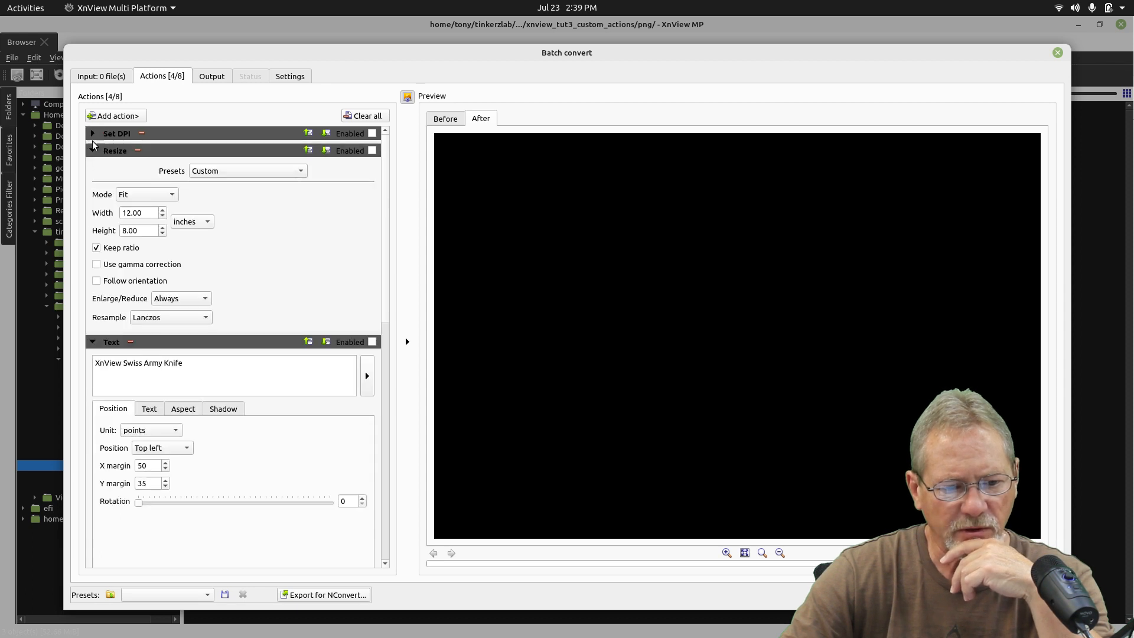
click(93, 150)
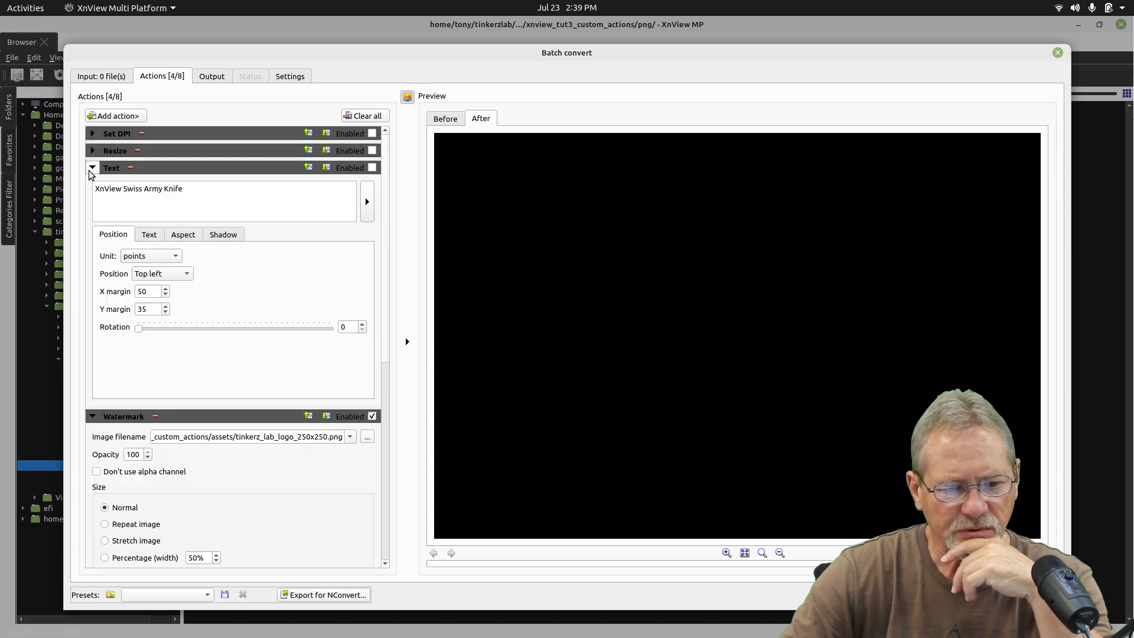
click(93, 168)
click(93, 185)
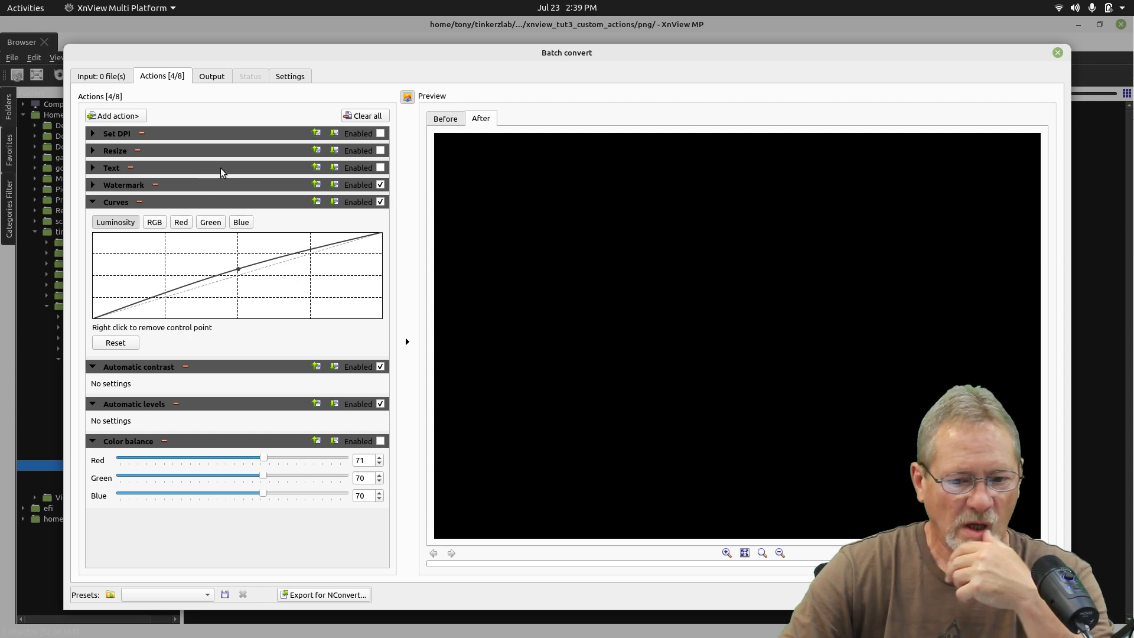
Look through the Image and Map categories of actions available to add, without adding any, and close the batch converter
click(110, 118)
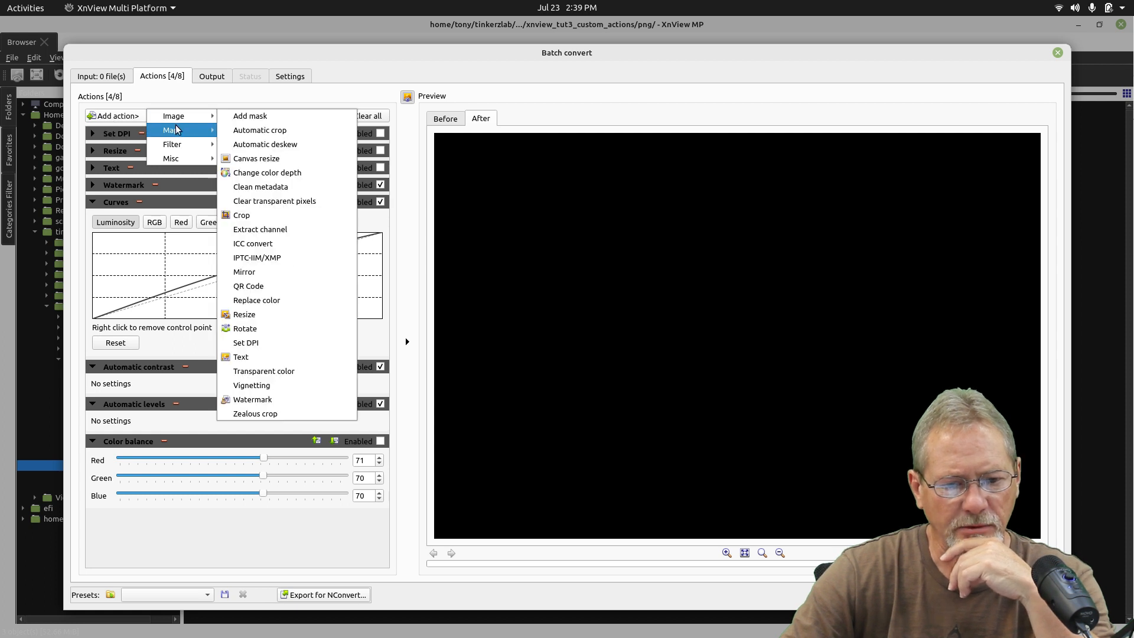
mouse_move(175, 134)
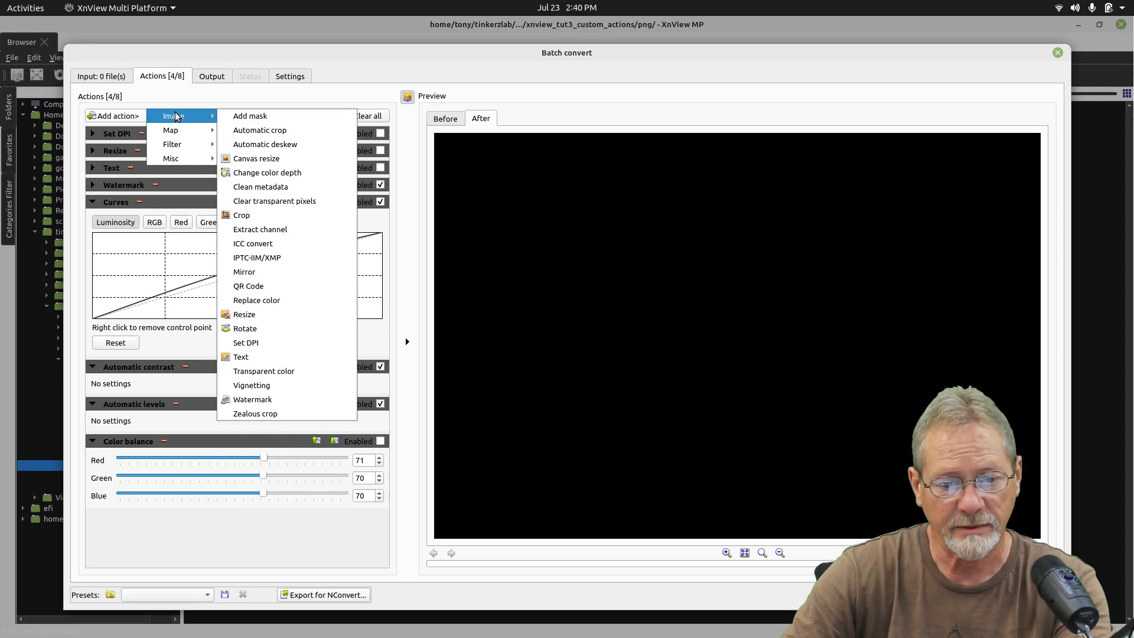
mouse_move(176, 158)
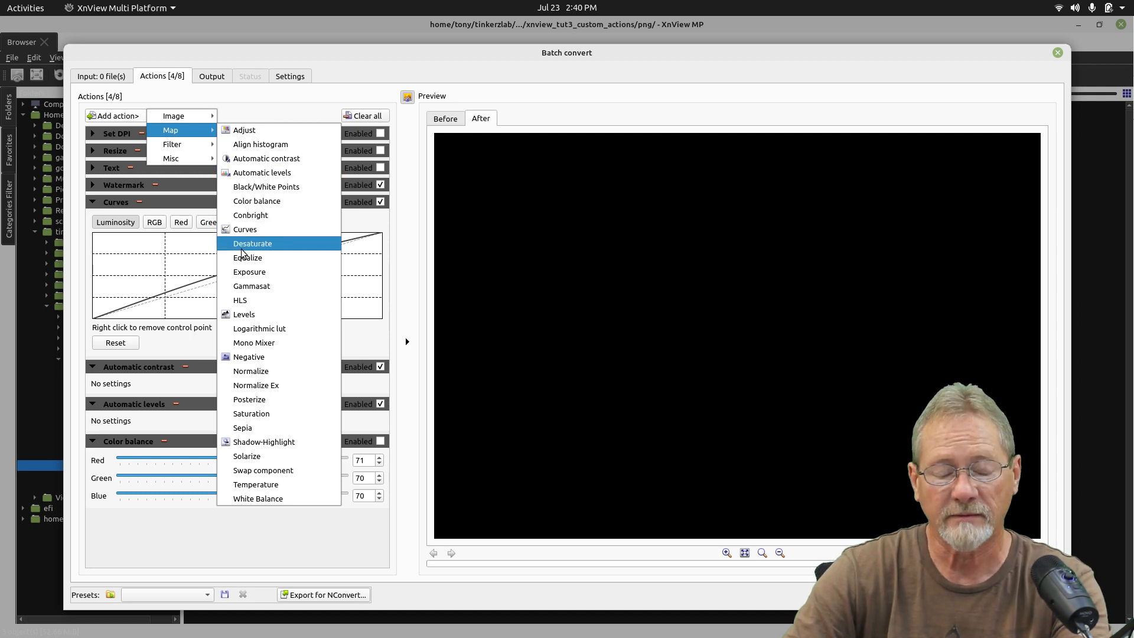
click(377, 61)
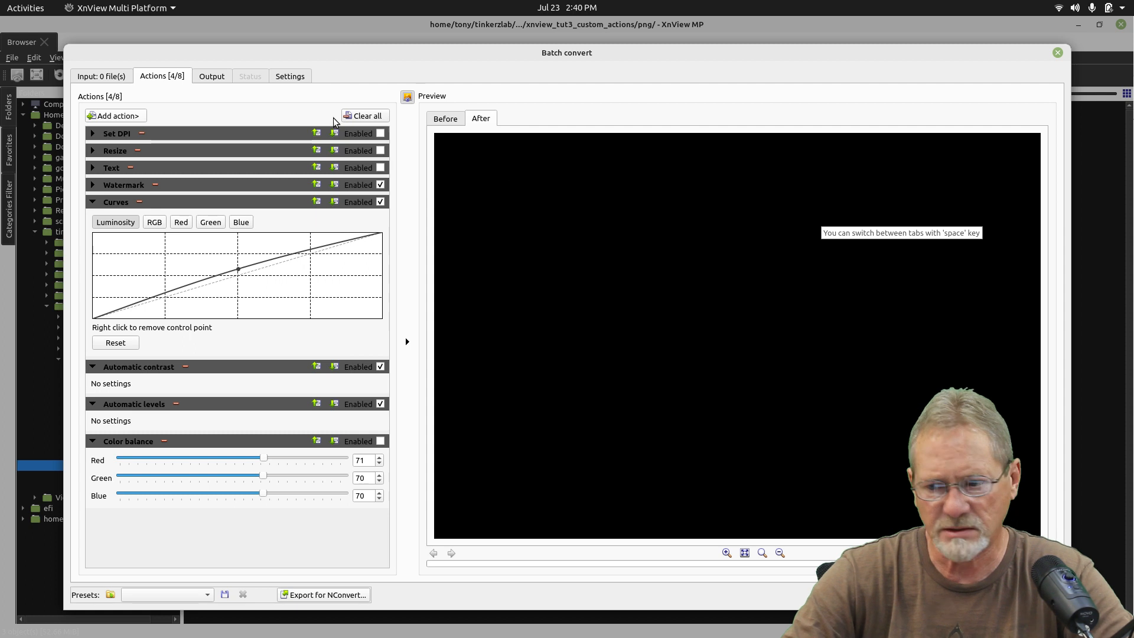
click(1057, 52)
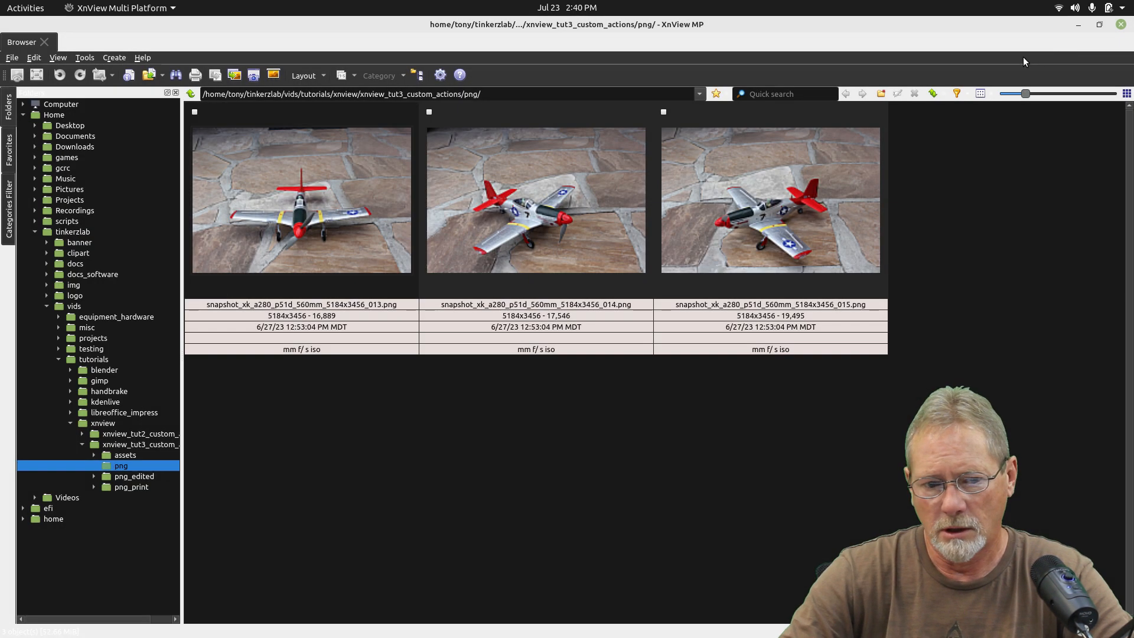